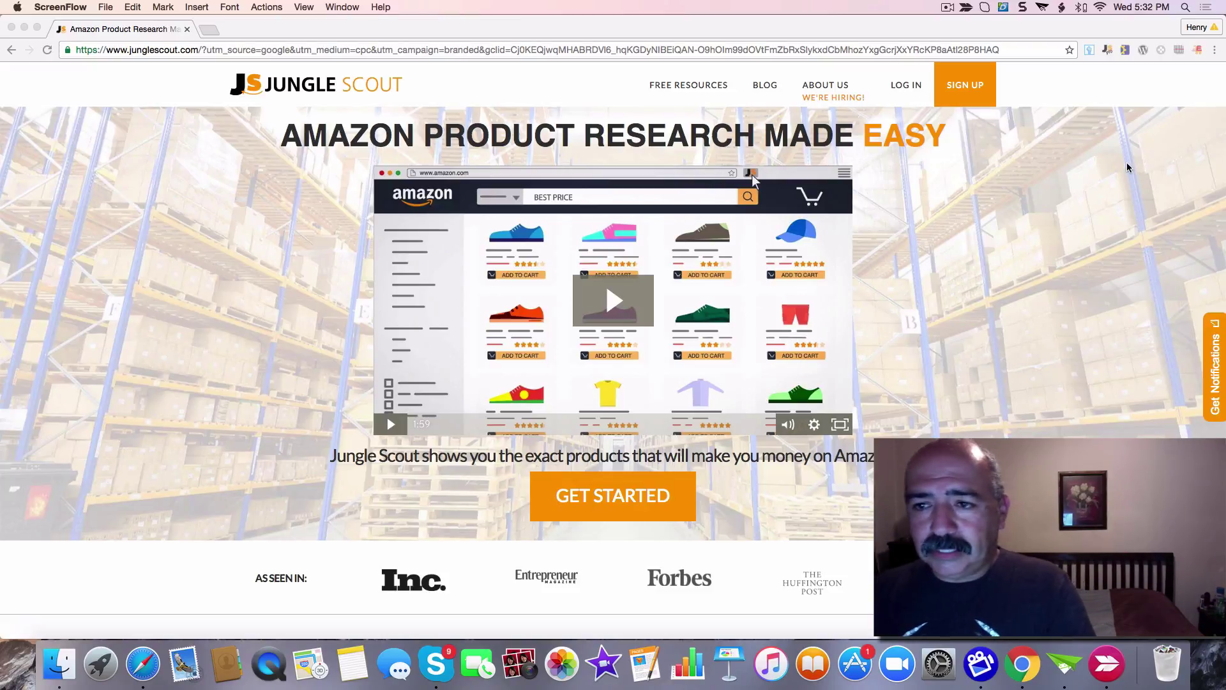
# Step: Open amazon.com in a new browser tab
pyautogui.click(209, 30)
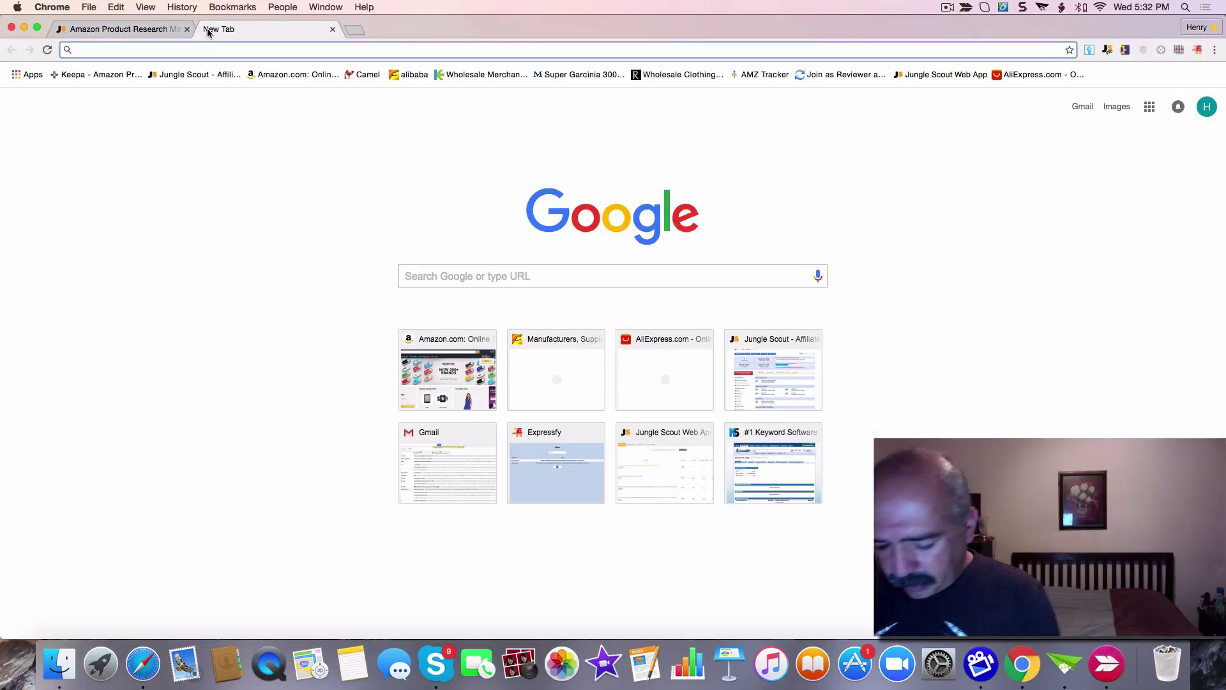
pyautogui.write('amazon.com')
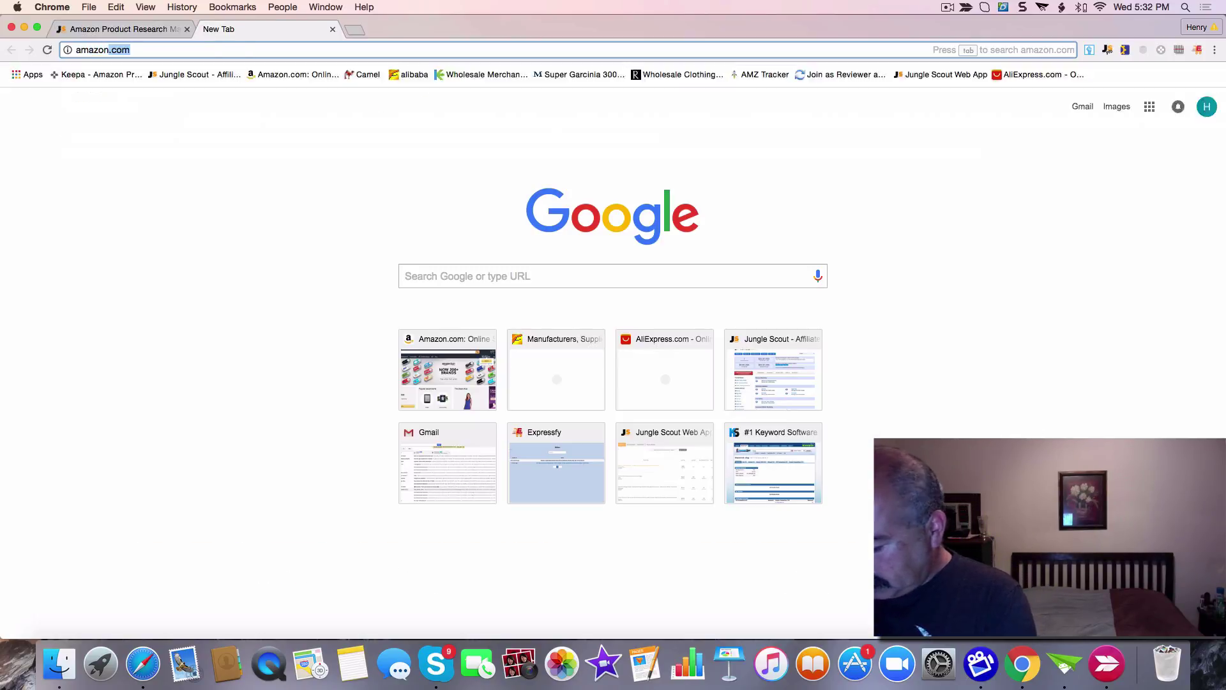
pyautogui.press('Return')
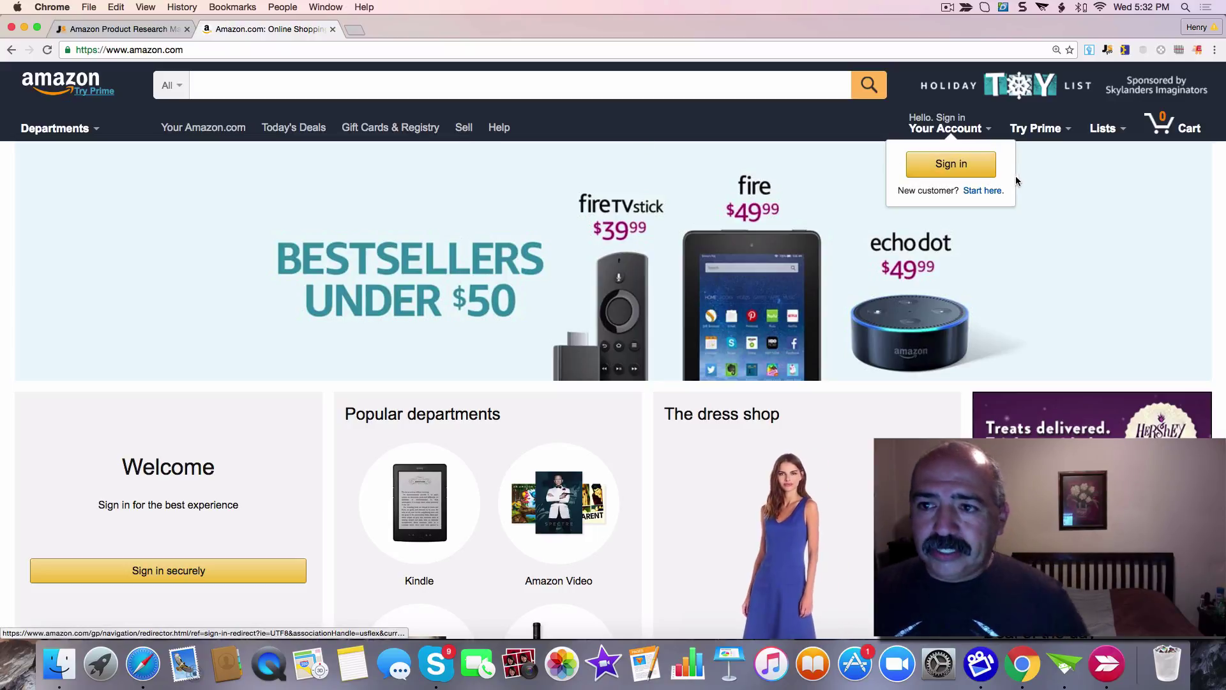
# Step: Briefly launch and close Jungle Scout Pro, then focus the Amazon search box
pyautogui.click(1107, 54)
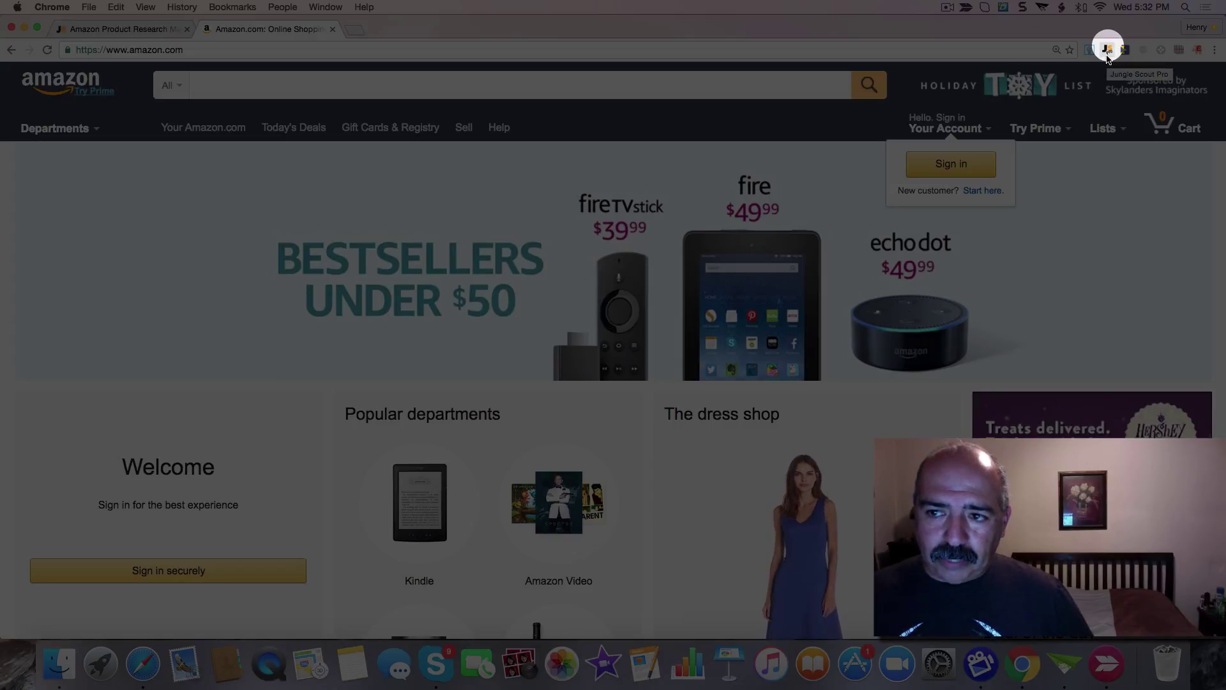
pyautogui.click(1100, 51)
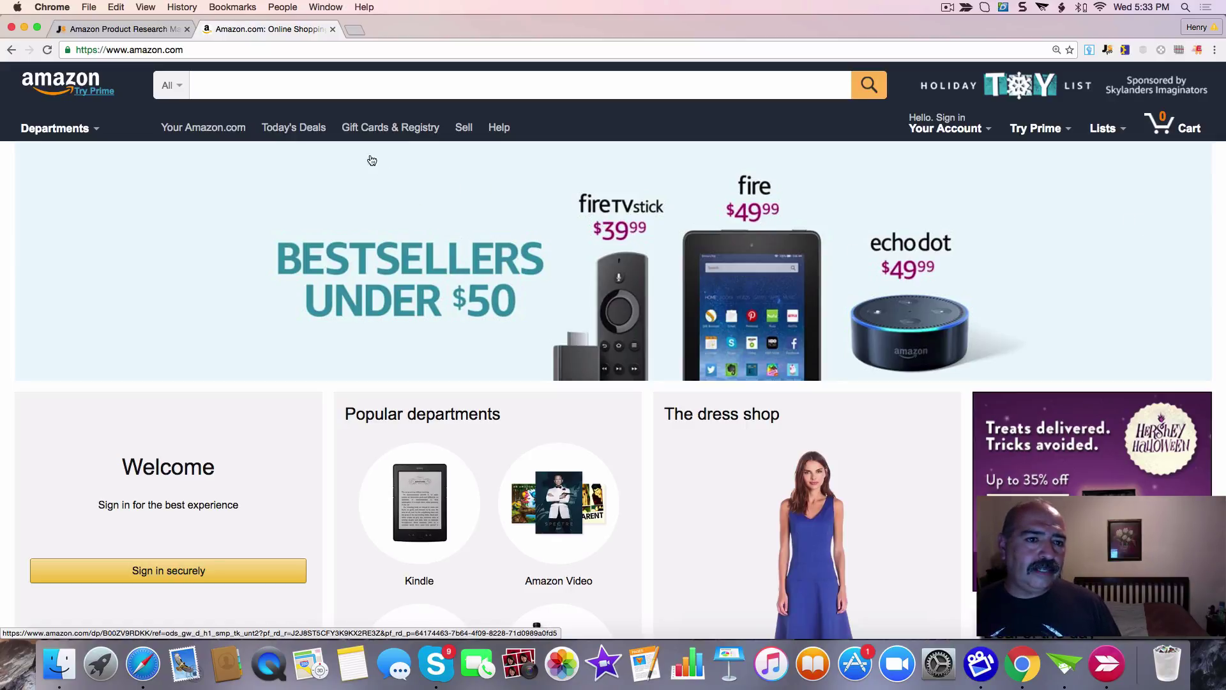
pyautogui.click(237, 87)
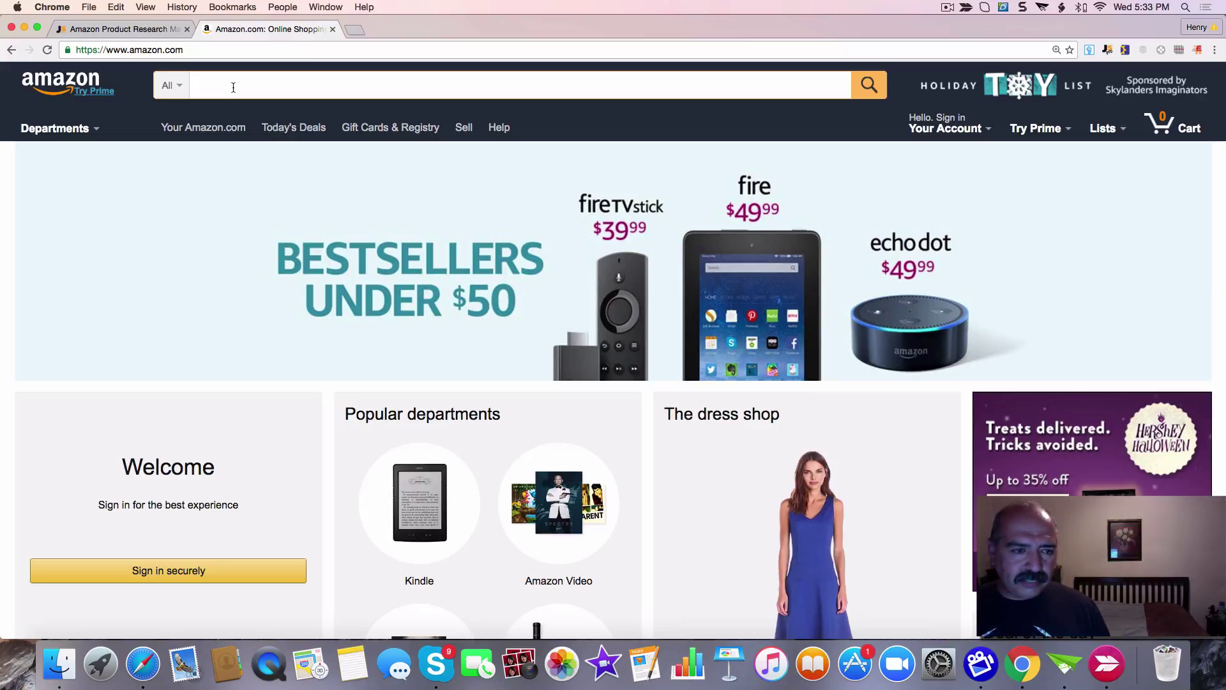
# Step: Search Amazon for 'dog lions costume' and scroll down through the lion-mane listings
pyautogui.write('dog lions')
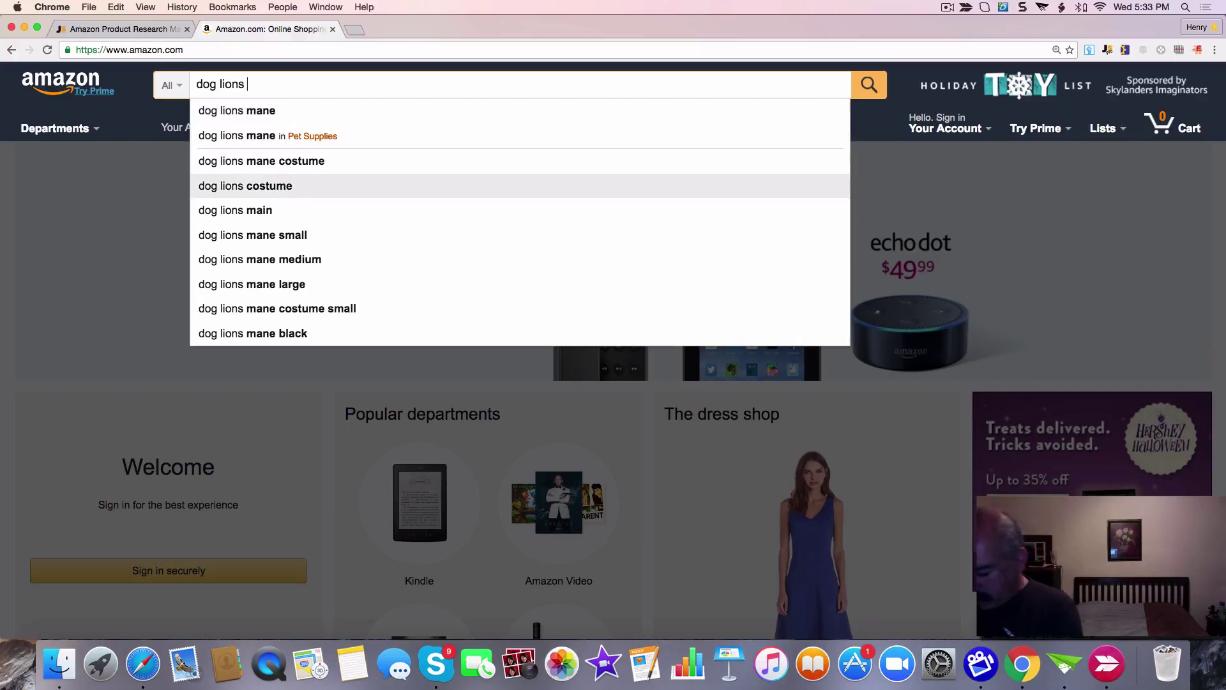
pyautogui.write(' cos')
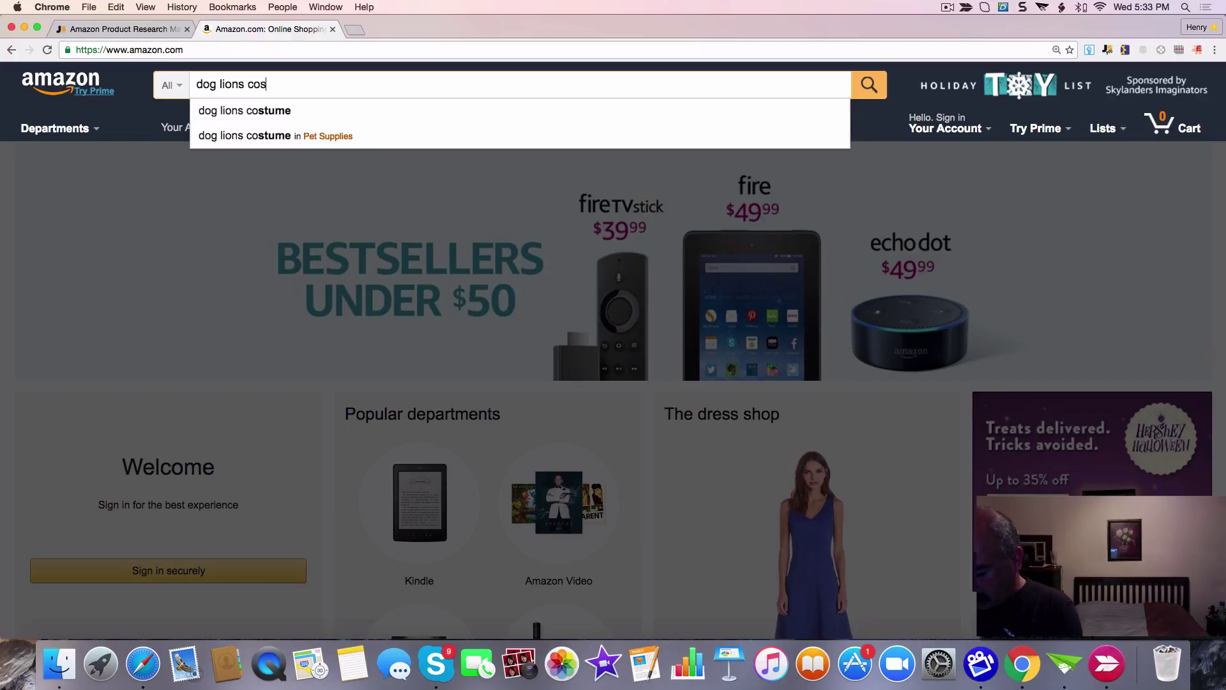
pyautogui.write('tume')
pyautogui.press('Return')
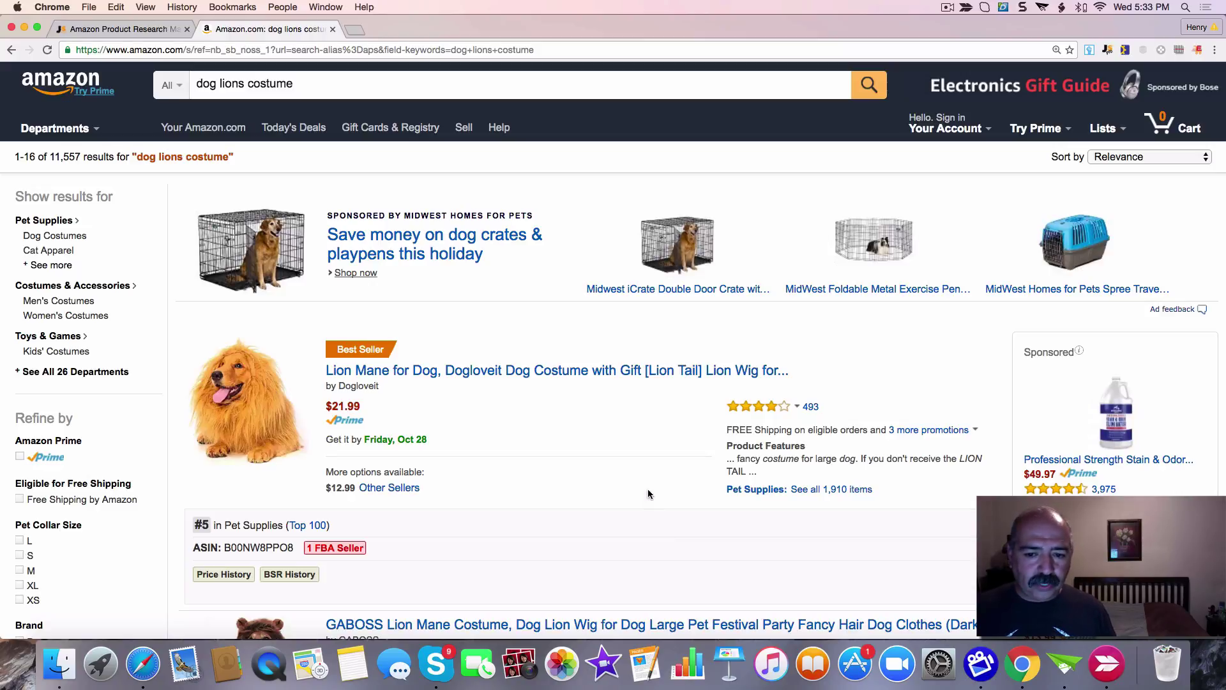
pyautogui.scroll(-1, 648, 484)
pyautogui.scroll(-5, 614, 350)
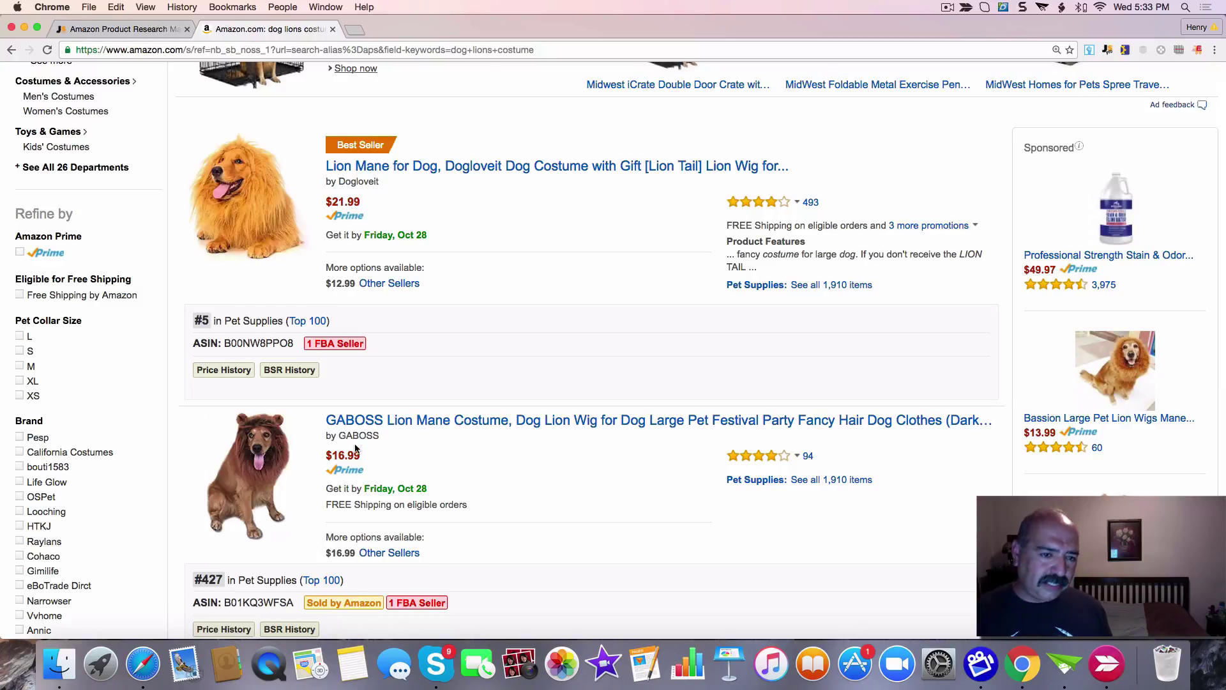
pyautogui.moveTo(231, 182)
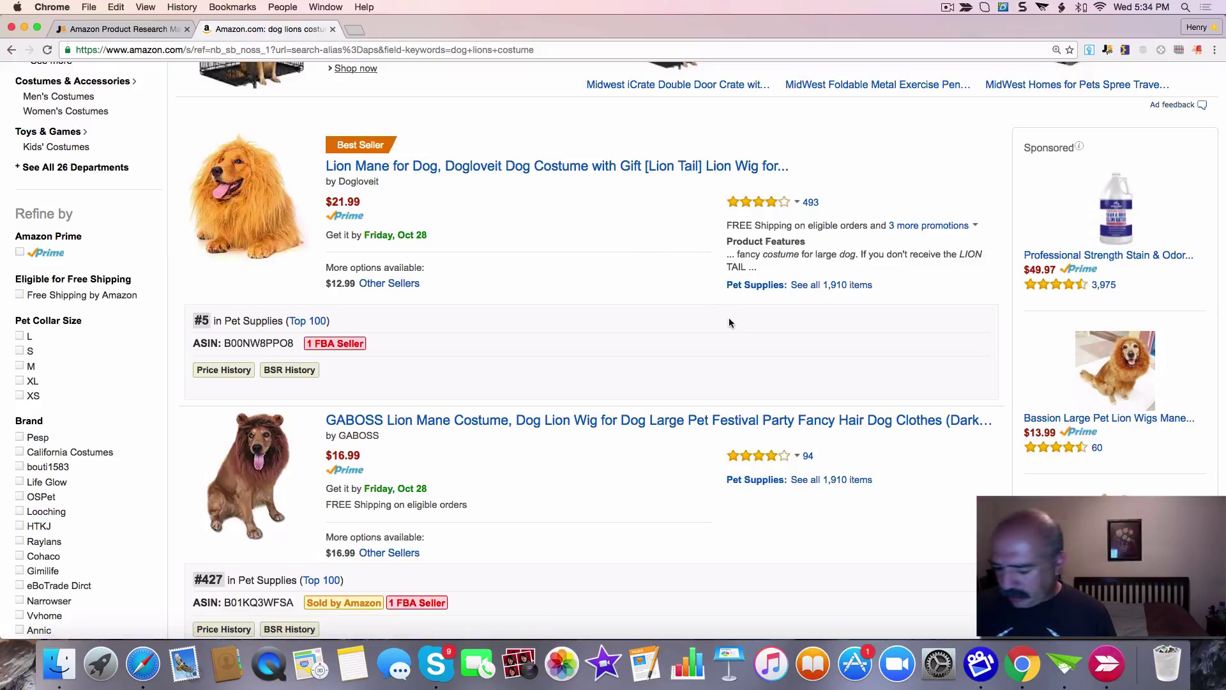
pyautogui.scroll(-8, 729, 322)
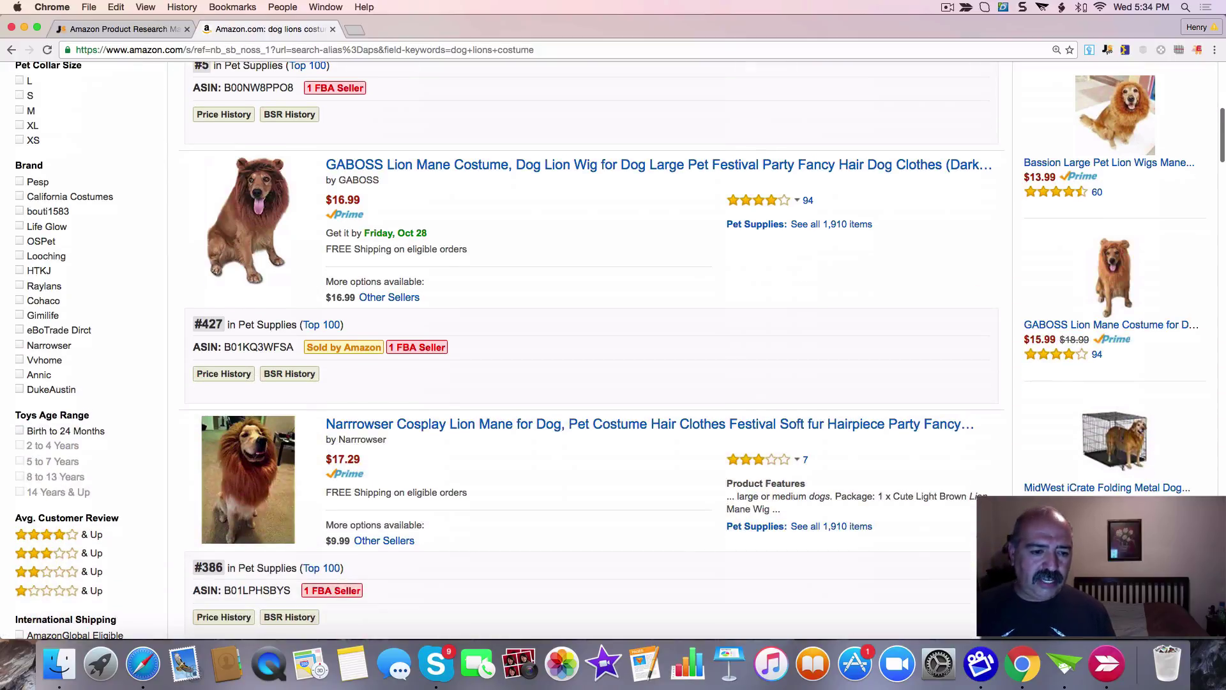
pyautogui.scroll(-6, 592, 351)
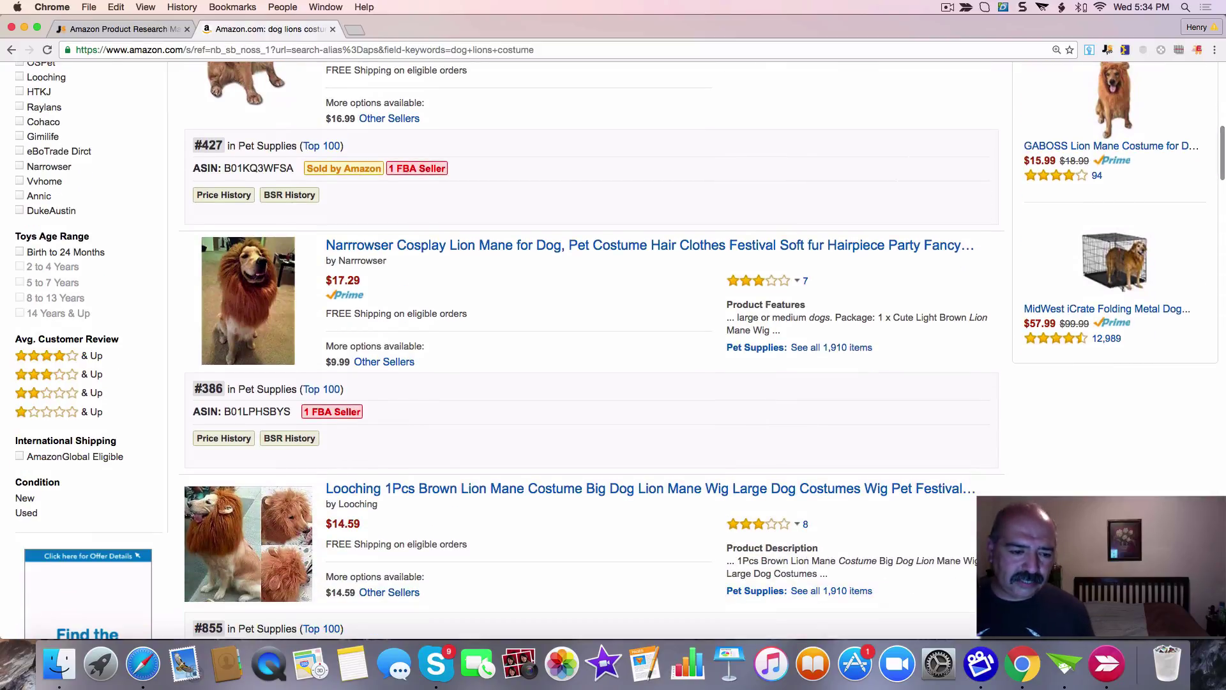
pyautogui.scroll(-12, 591, 351)
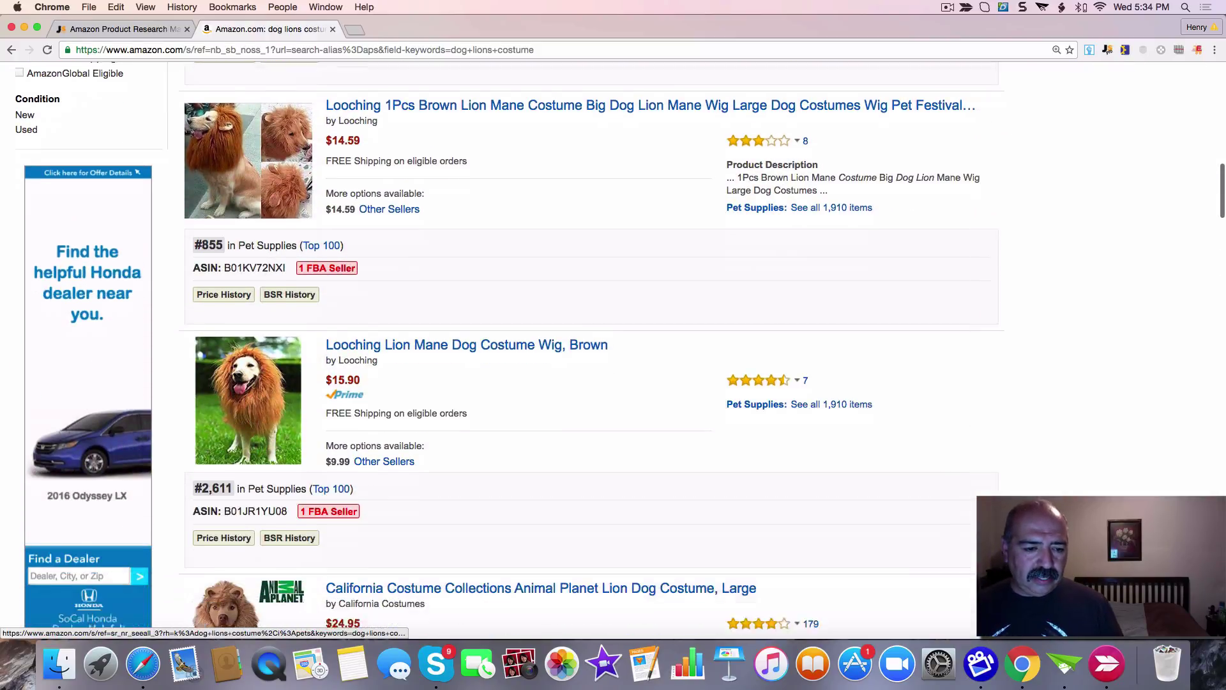
pyautogui.scroll(-11, 613, 350)
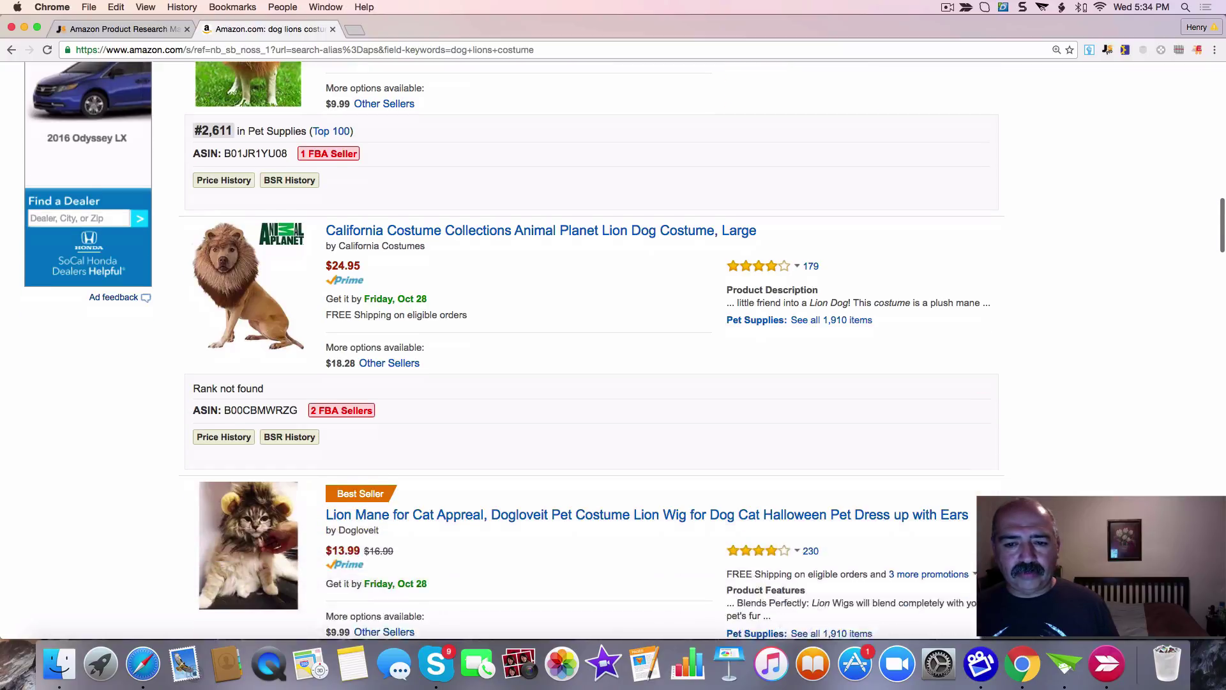
pyautogui.scroll(-13, 613, 350)
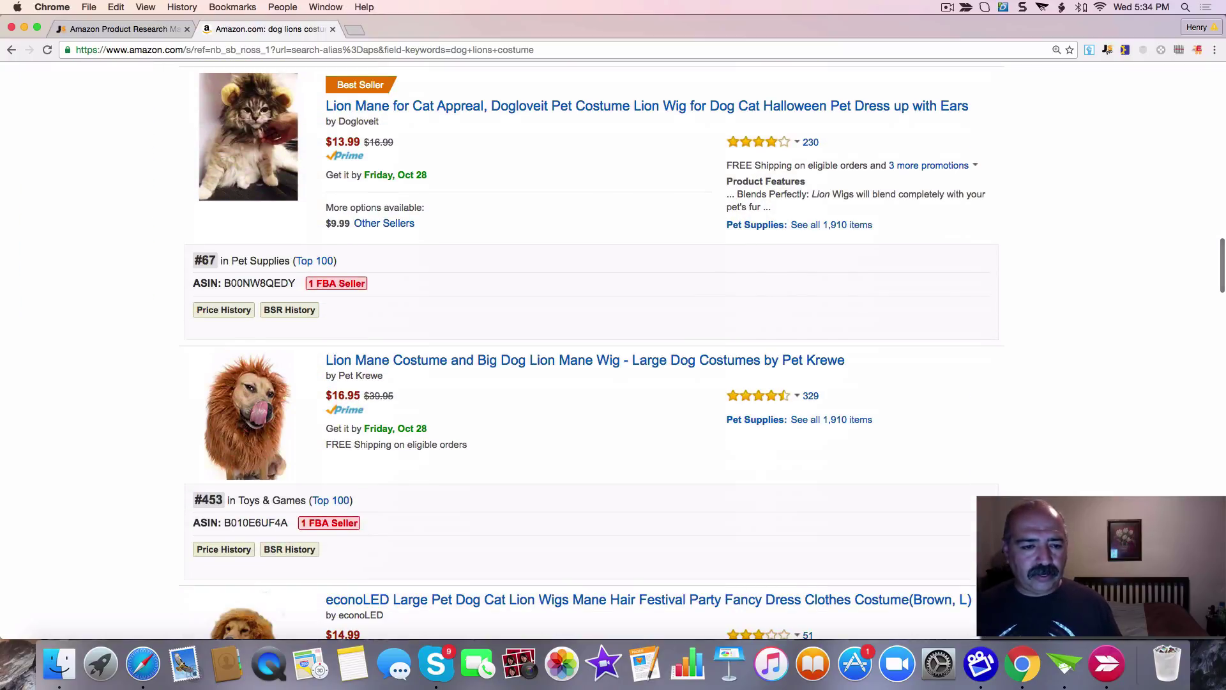
pyautogui.scroll(-5, 614, 351)
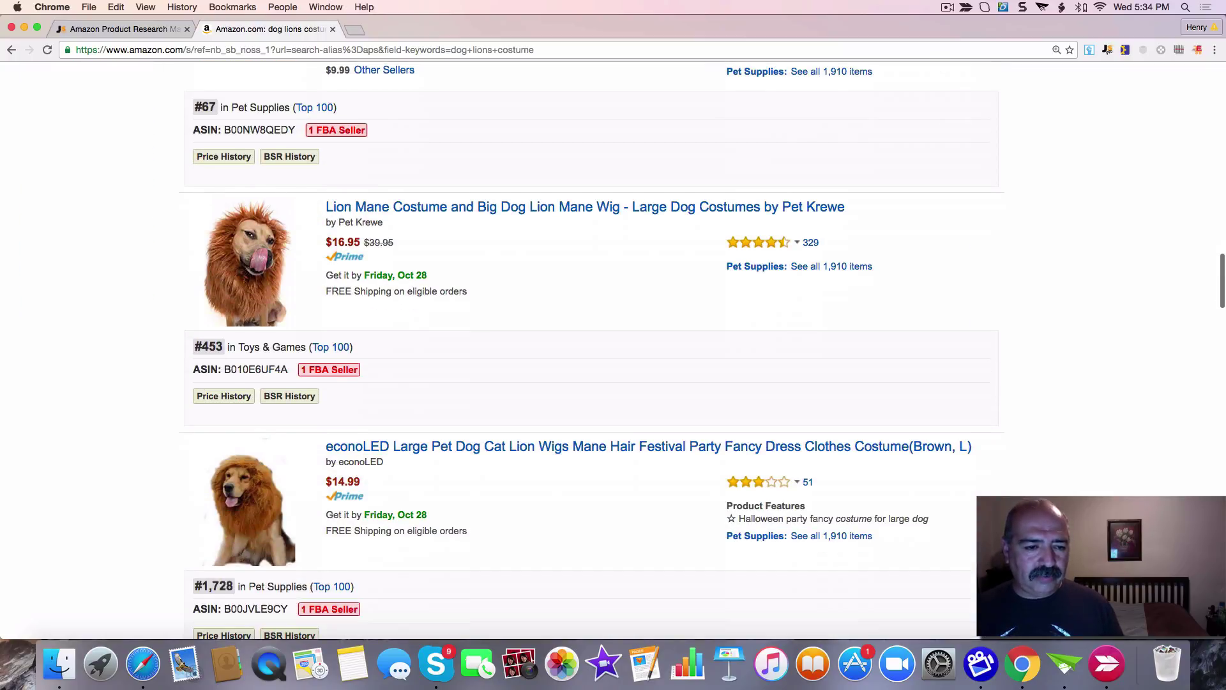
pyautogui.scroll(-15, 614, 350)
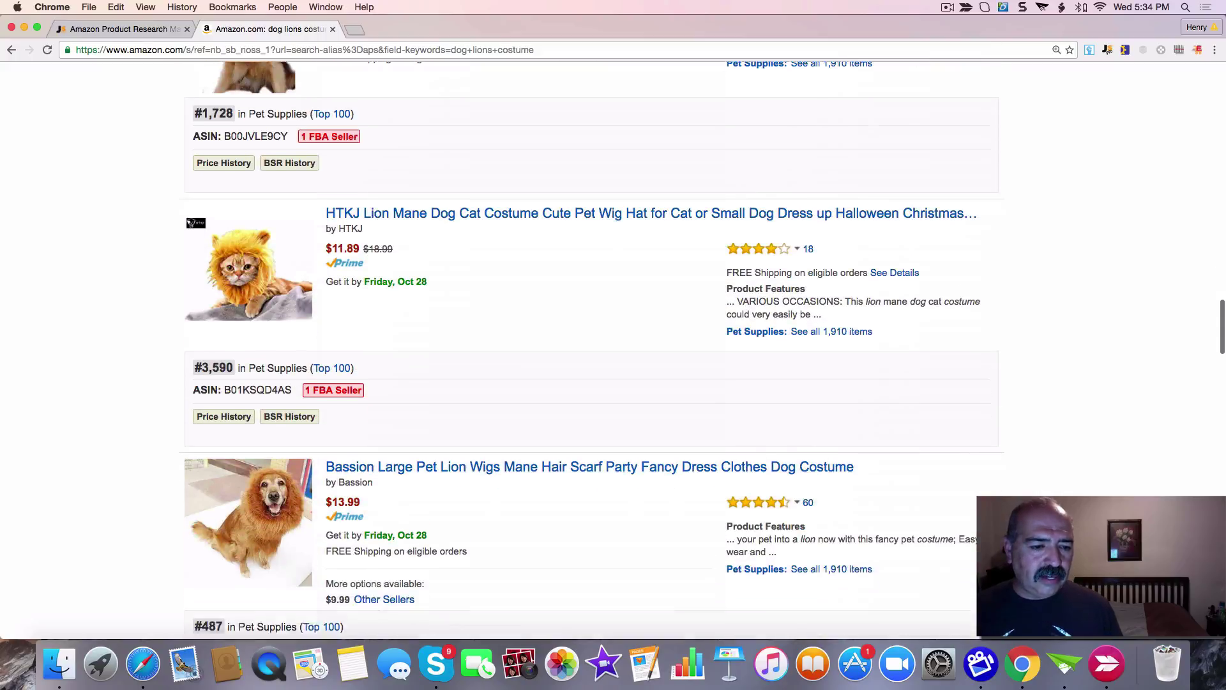
pyautogui.scroll(-5, 613, 350)
pyautogui.scroll(-10, 613, 351)
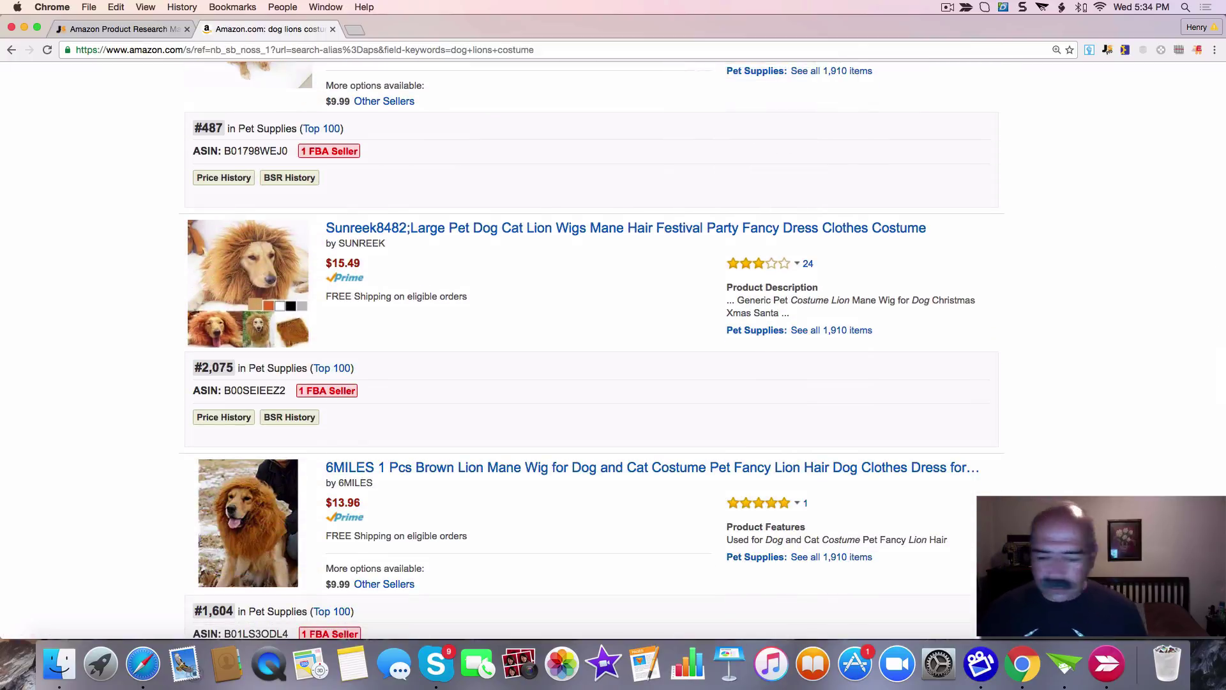
# Step: Scroll back up to the top of the search results
pyautogui.scroll(5, 613, 350)
pyautogui.scroll(20, 613, 351)
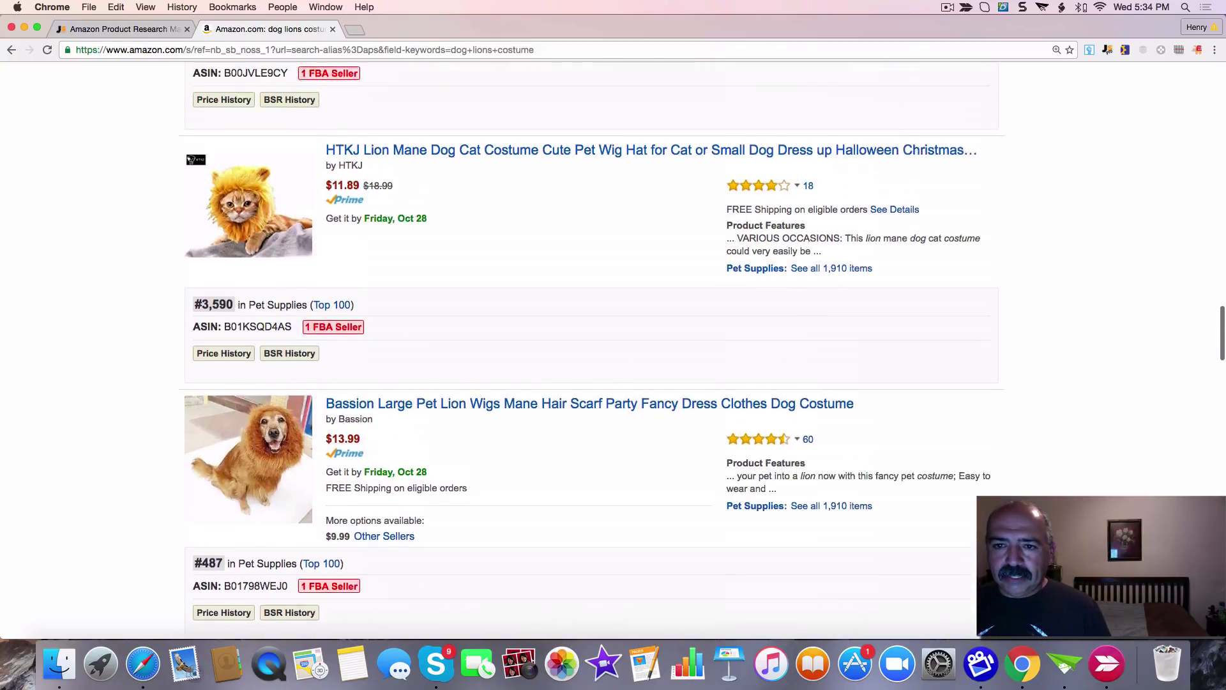
pyautogui.scroll(11, 613, 351)
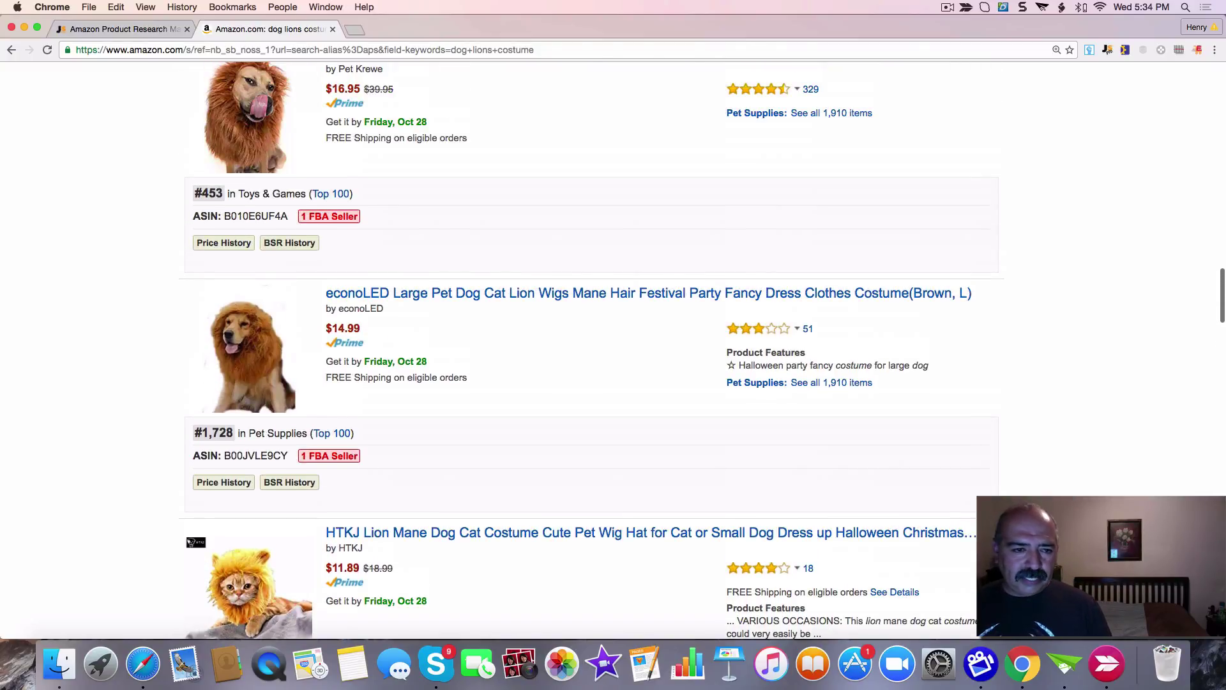
pyautogui.scroll(11, 613, 351)
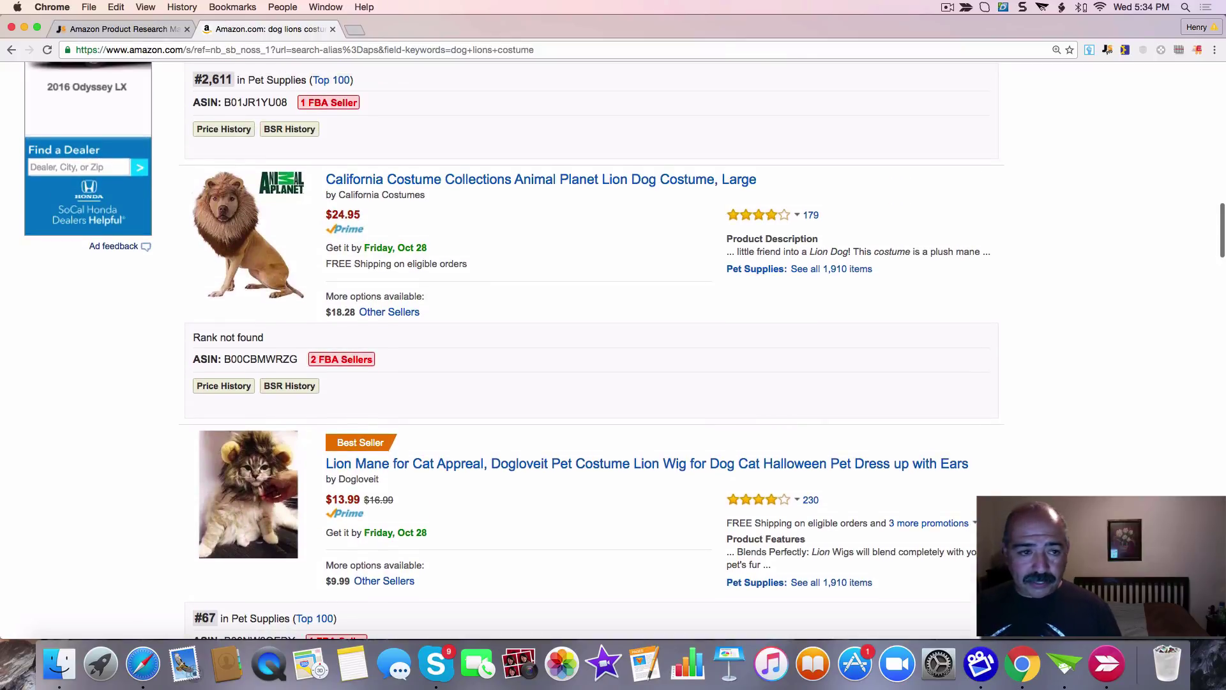
pyautogui.scroll(15, 575, 351)
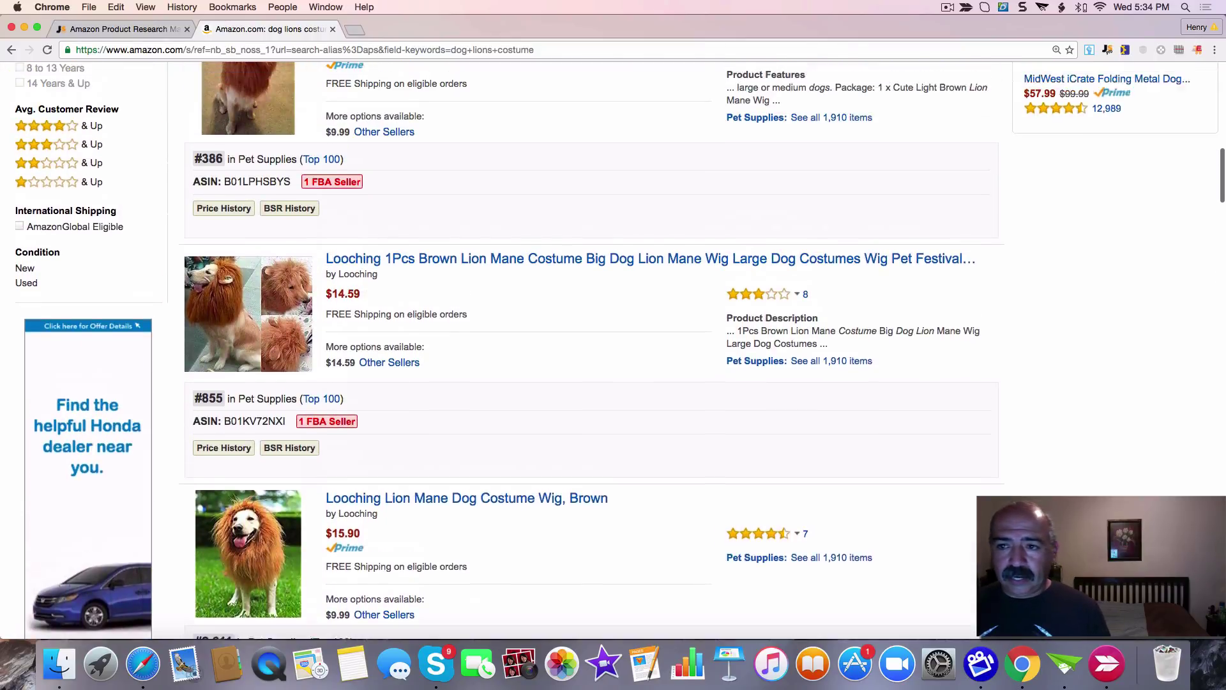
pyautogui.scroll(10, 575, 351)
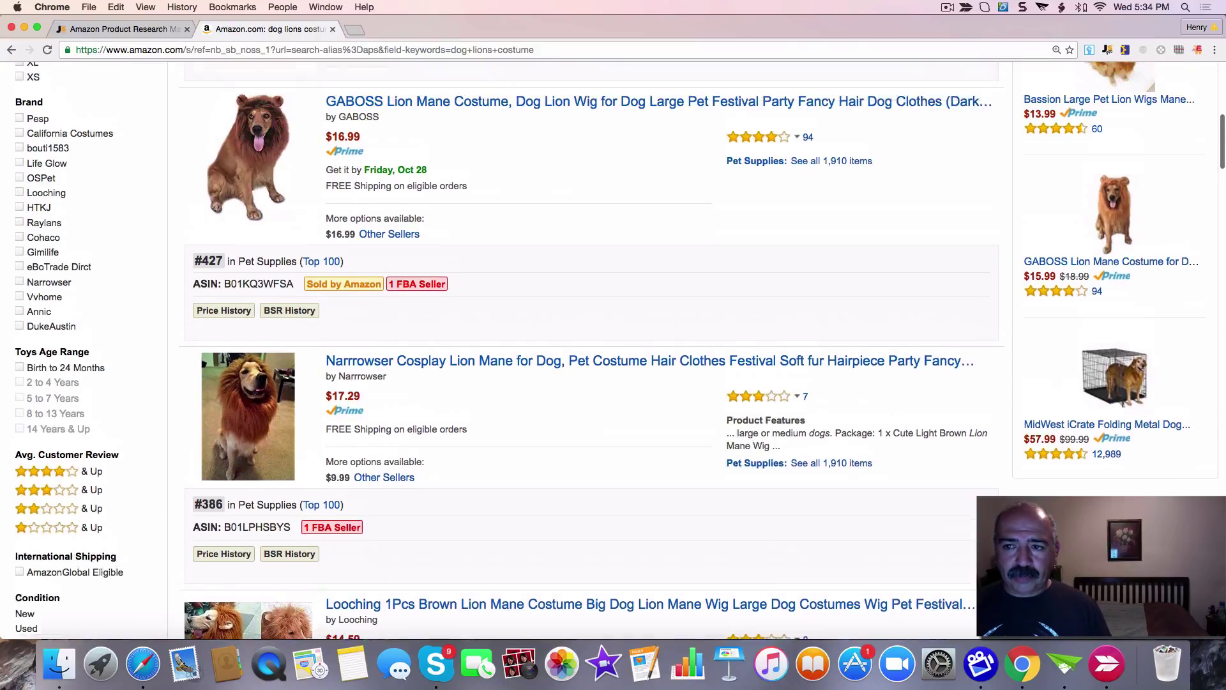
pyautogui.scroll(12, 574, 351)
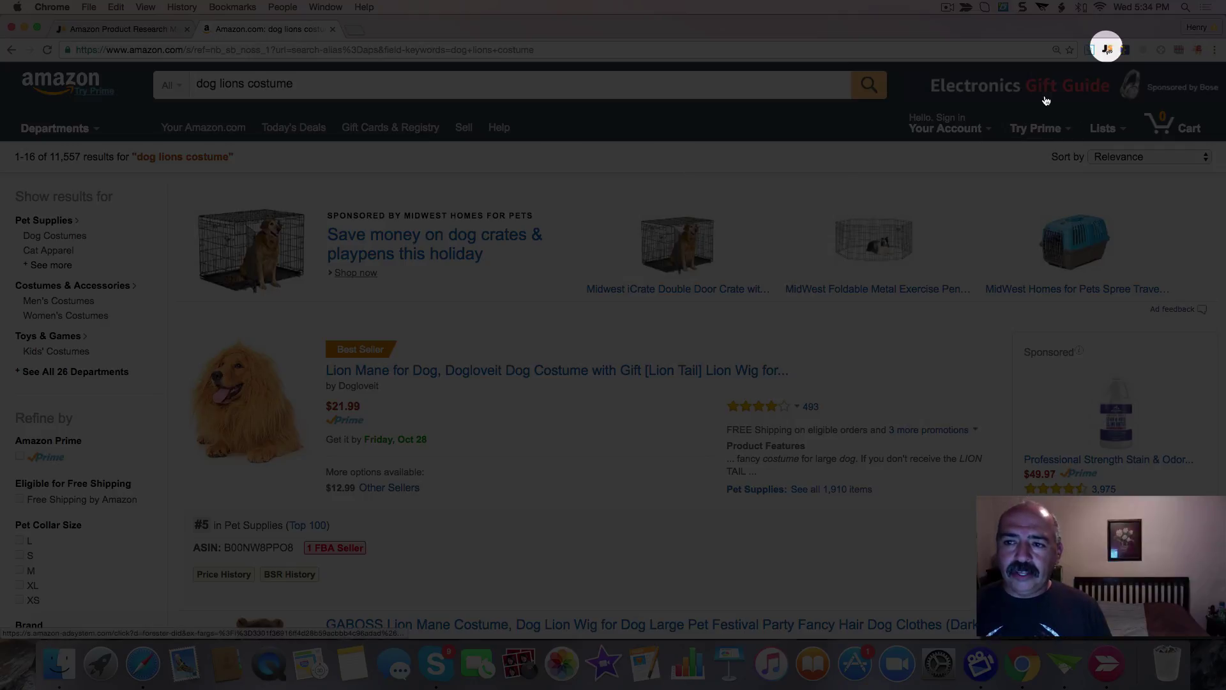
# Step: Load Jungle Scout Pro on the results, showing averages of 1,442 sales, $16.40 price and 95 reviews
pyautogui.click(1107, 49)
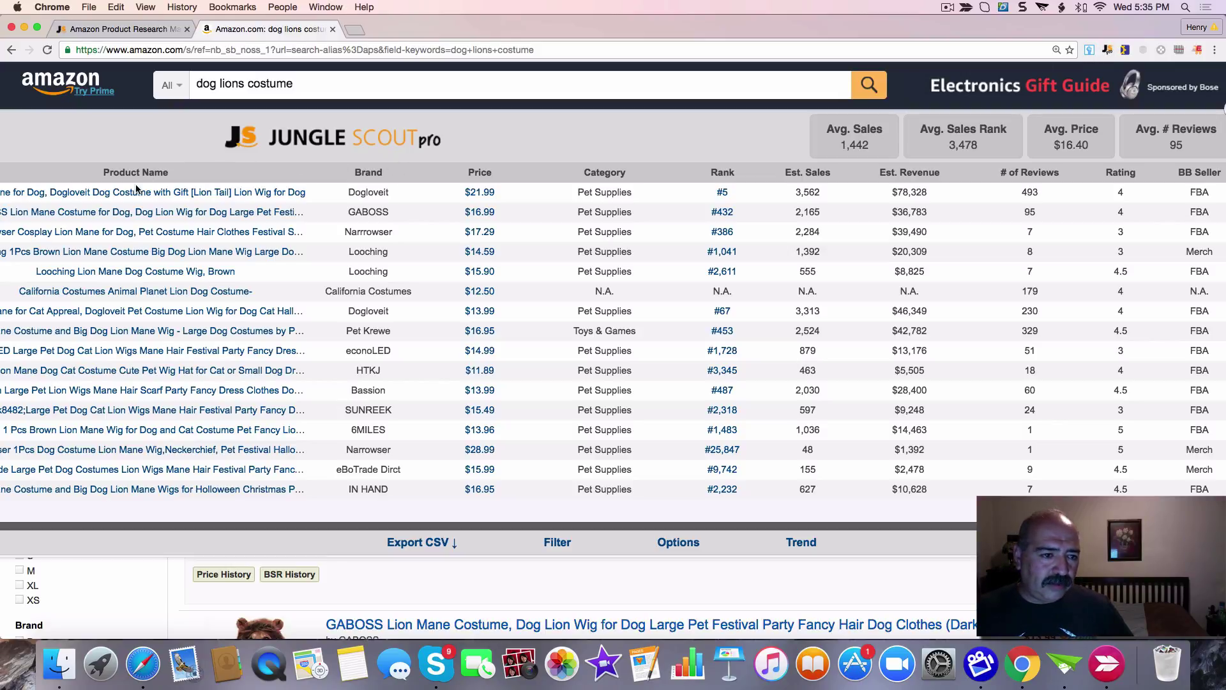
pyautogui.moveTo(137, 195)
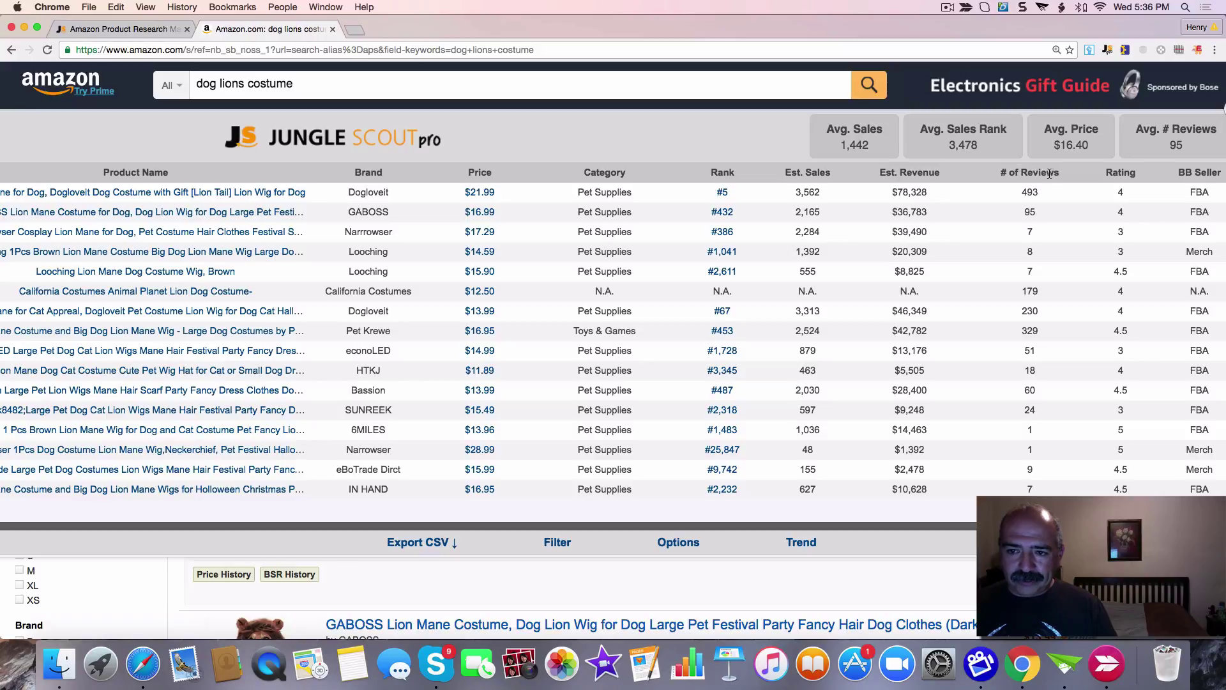
# Step: Sort the Jungle Scout table by # of Reviews, descending, putting the 493-review $21.99 listing first
pyautogui.click(1030, 174)
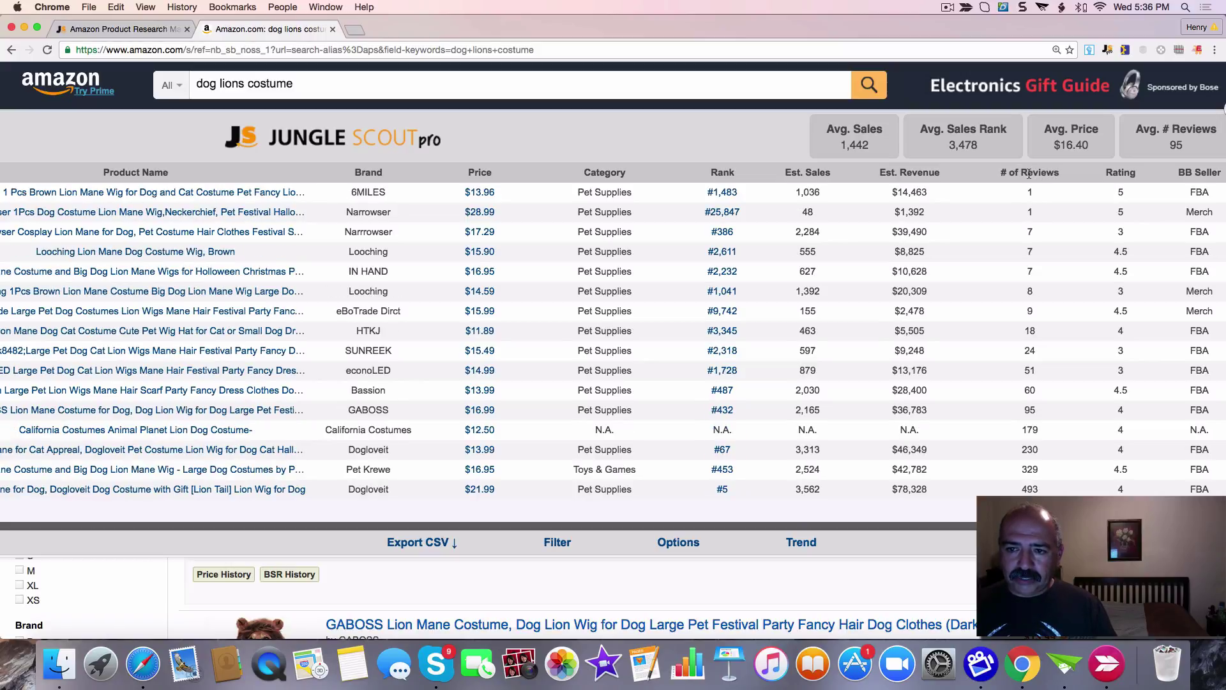
pyautogui.click(1030, 173)
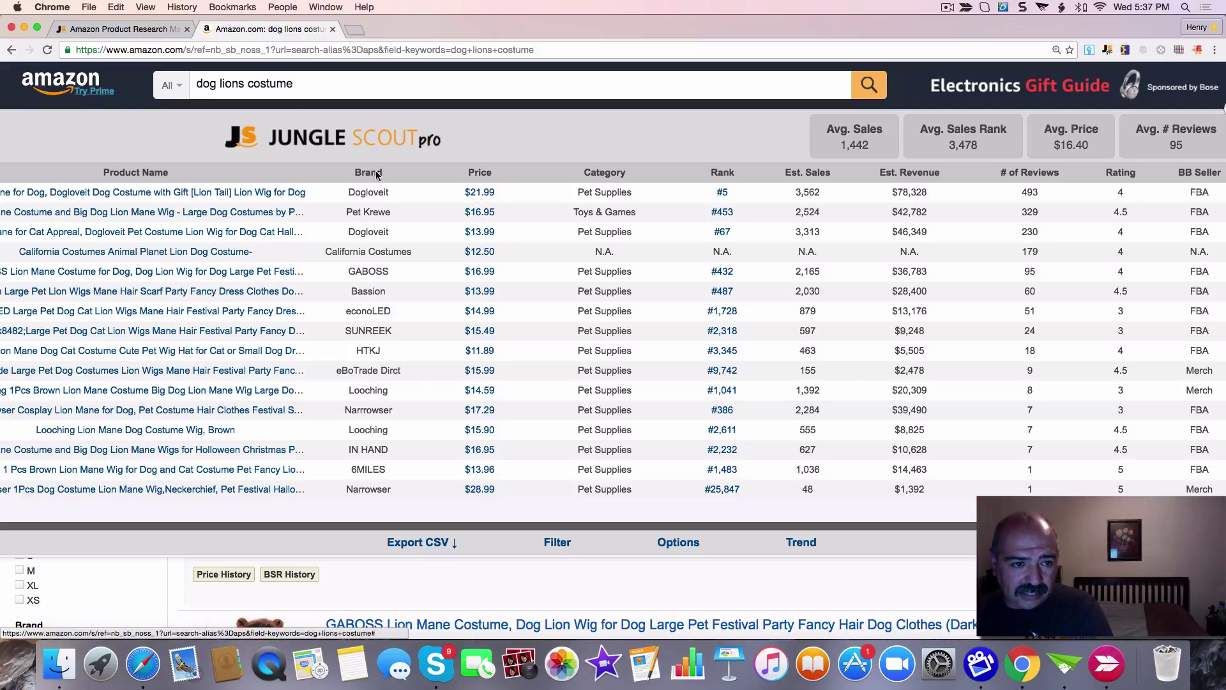
pyautogui.moveTo(189, 193)
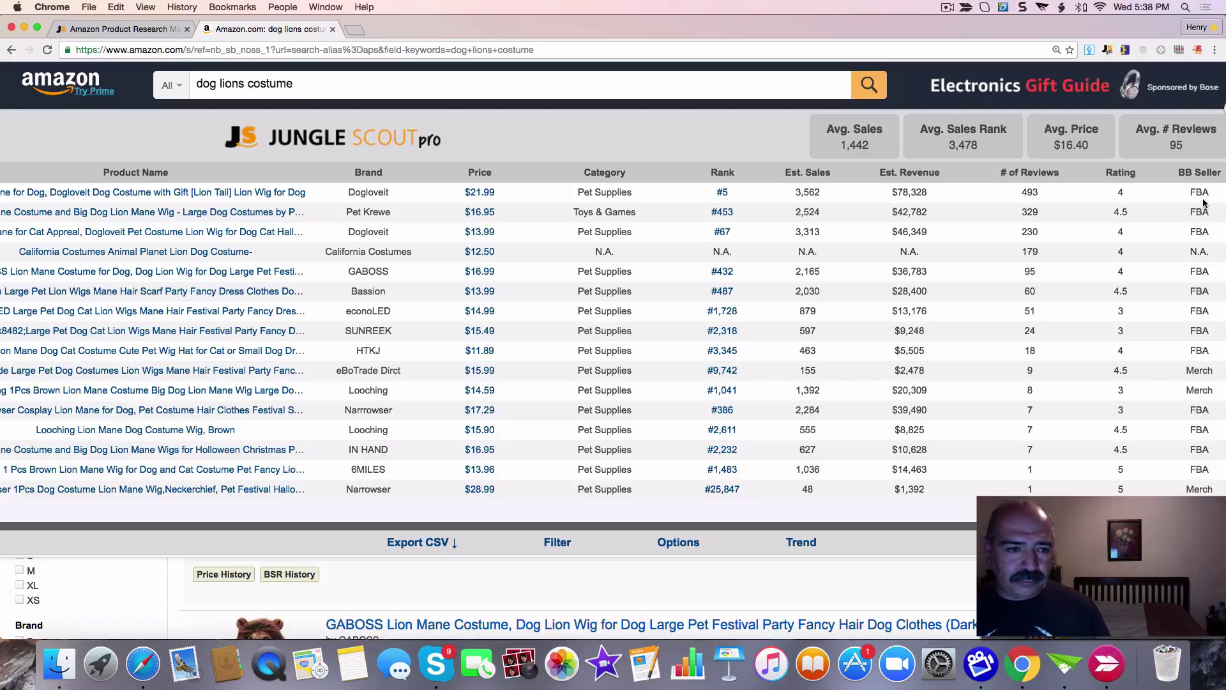
# Step: Open Alibaba in a new tab and rerun the recent search 'dog lion costume large'
pyautogui.click(355, 29)
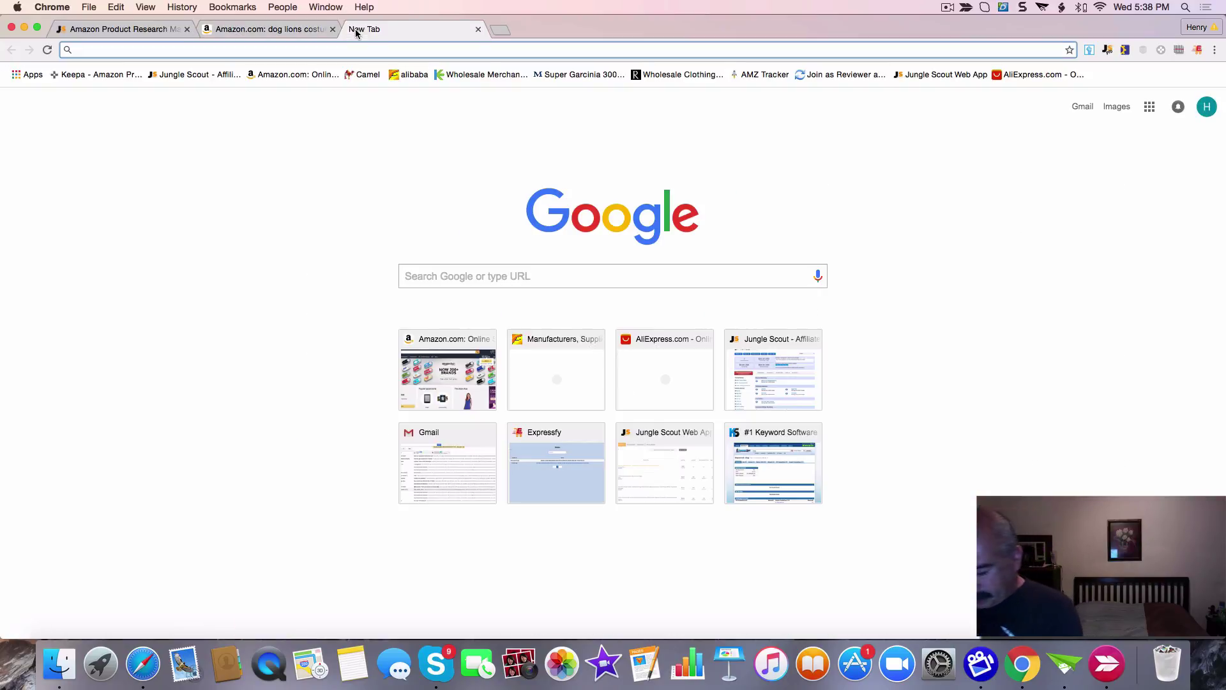
pyautogui.write('alibaba.com')
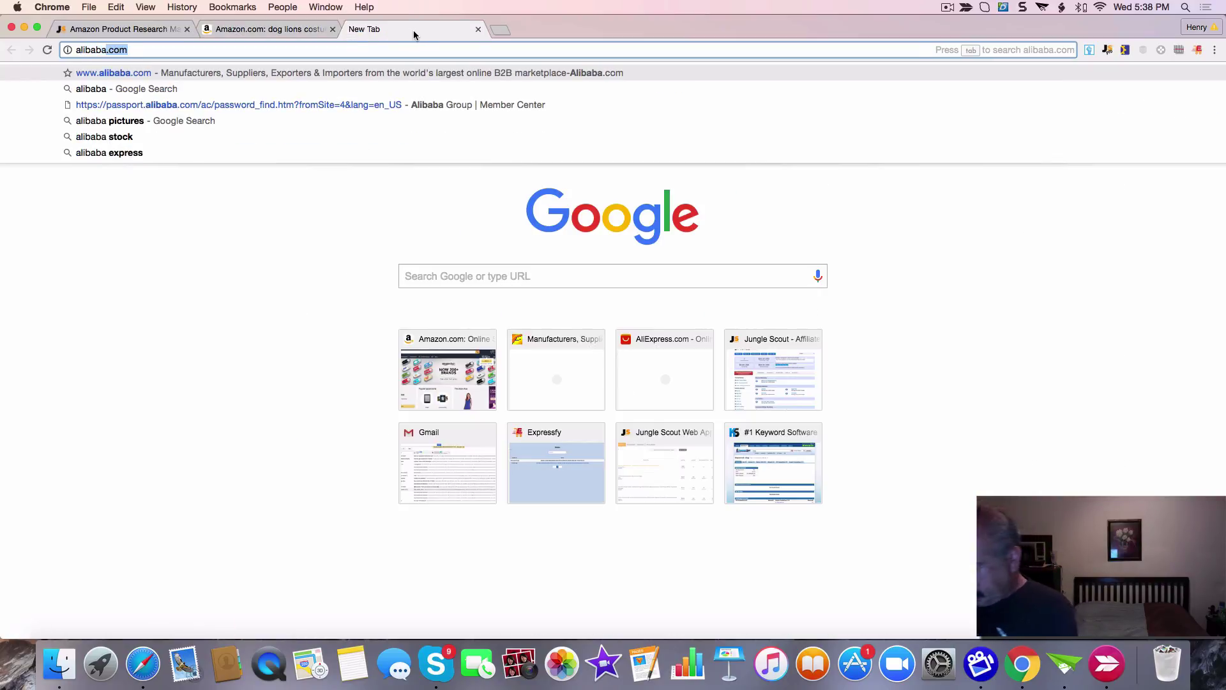
pyautogui.press('Return')
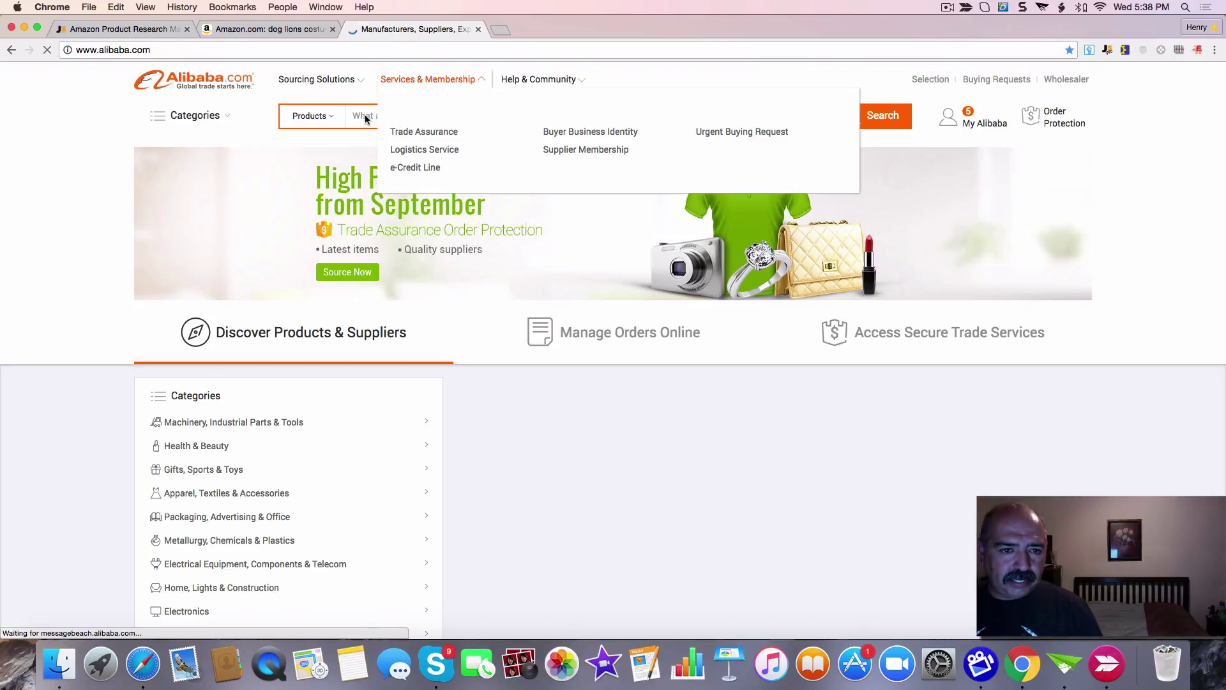
pyautogui.click(388, 118)
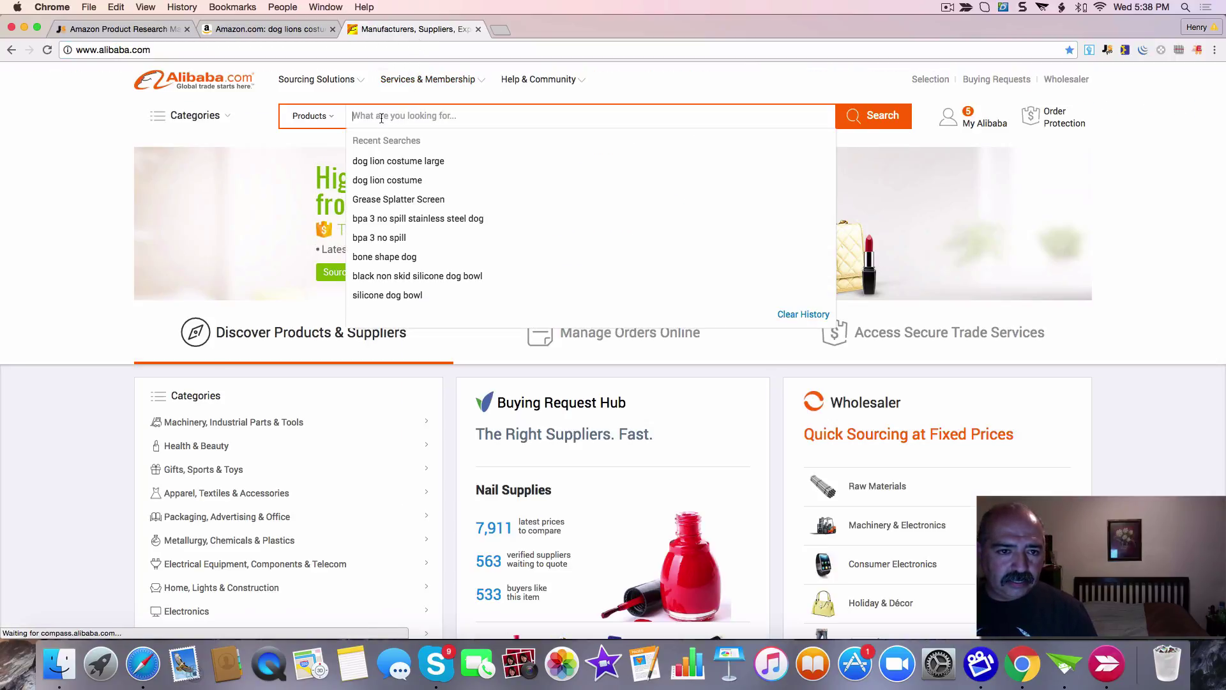
pyautogui.click(398, 162)
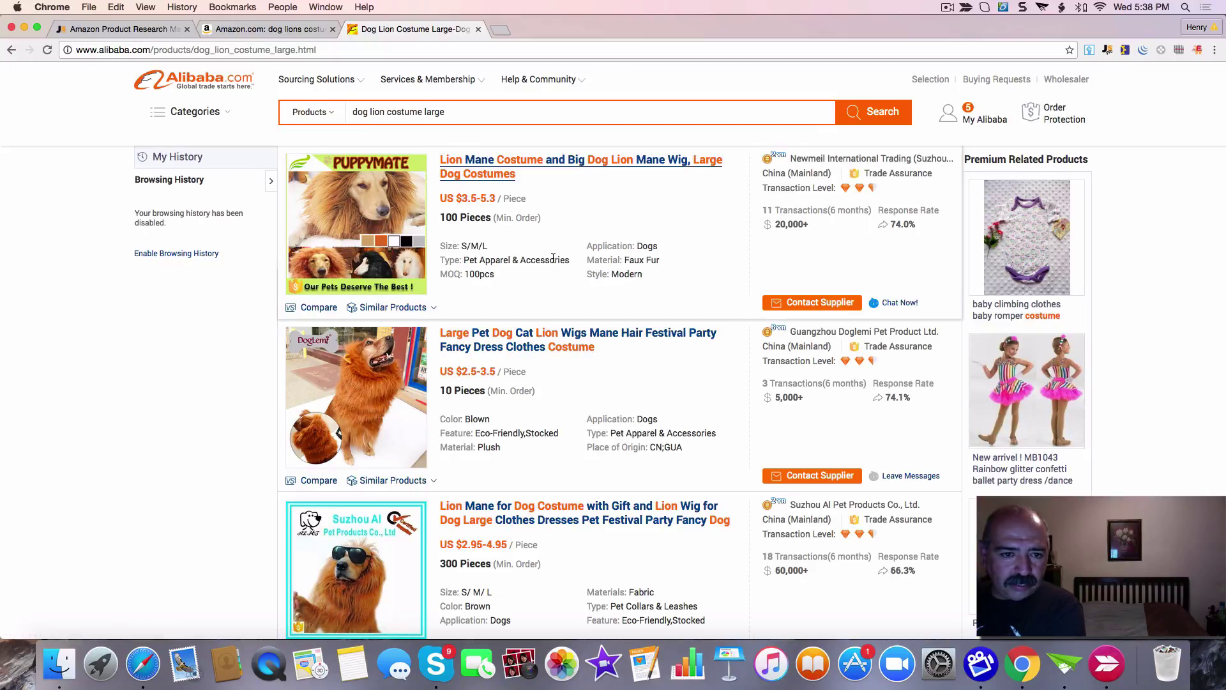
# Step: Scroll the Alibaba lion mane wig listings, zoom the page in, and switch back to the Amazon tab
pyautogui.scroll(-5, 558, 222)
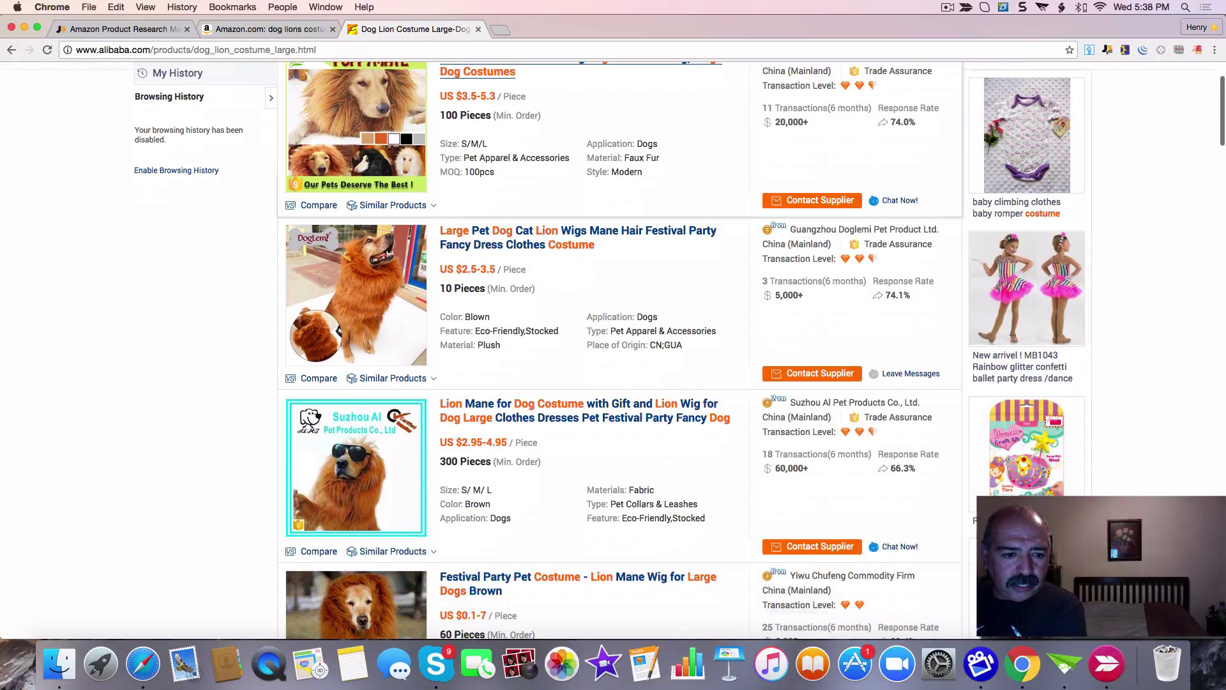
pyautogui.scroll(-4, 620, 255)
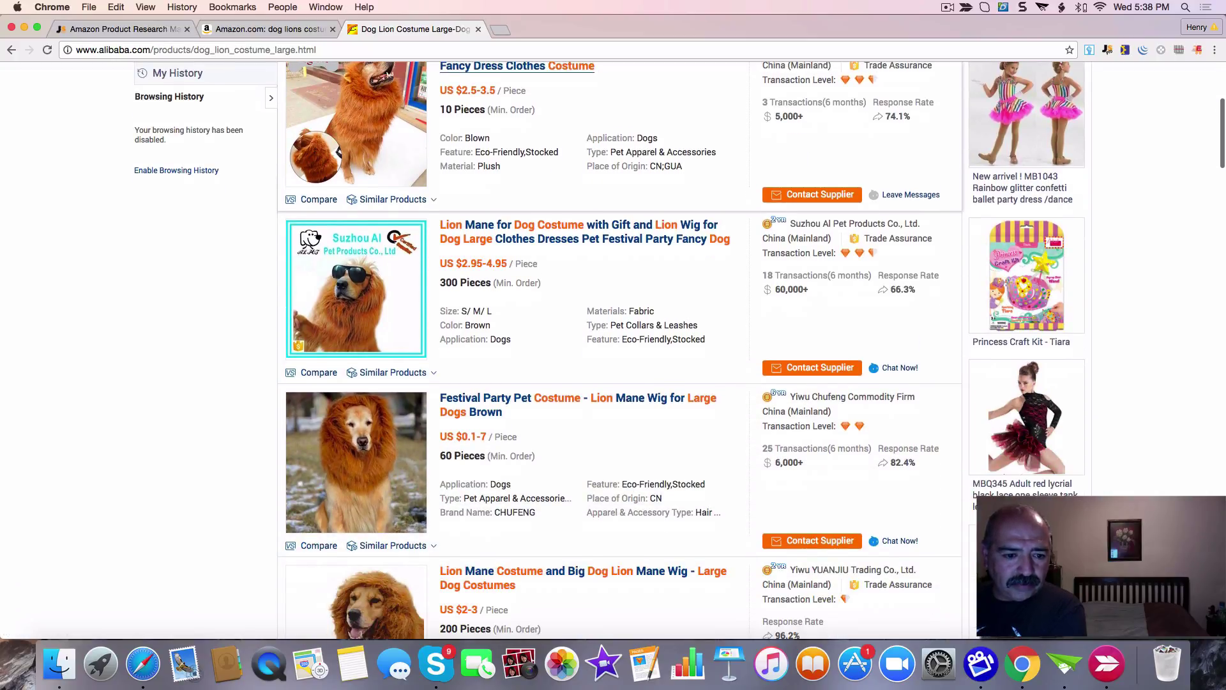
pyautogui.scroll(-4, 613, 192)
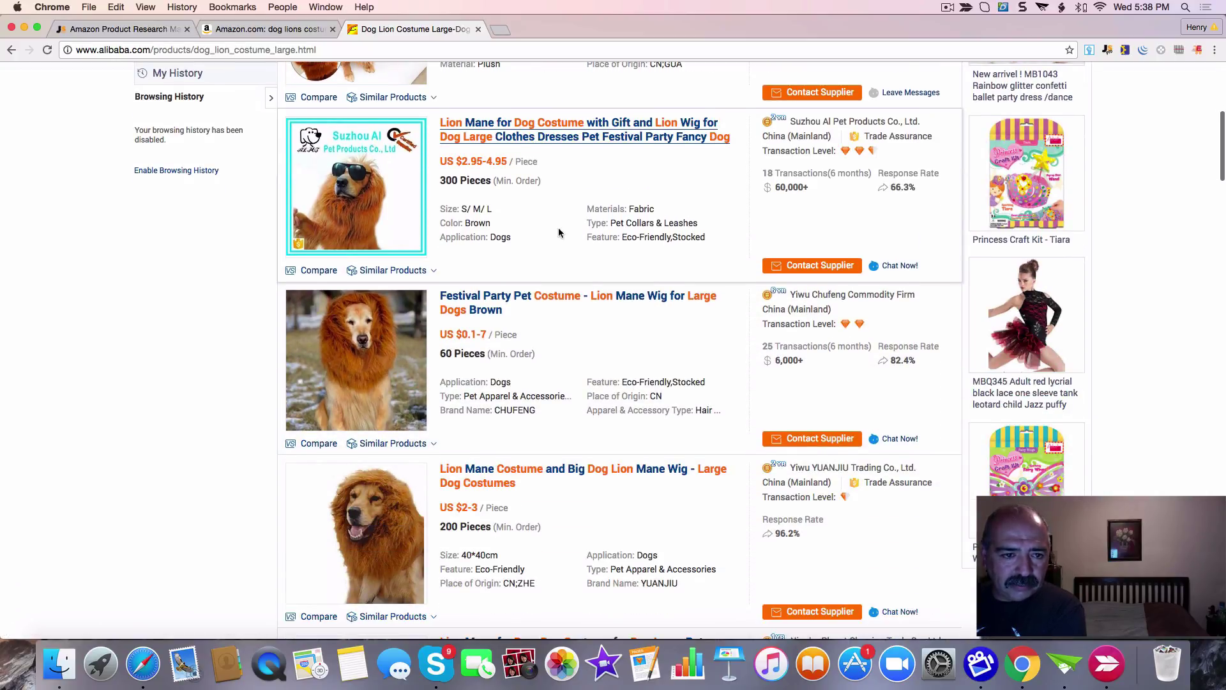
pyautogui.scroll(-5, 613, 195)
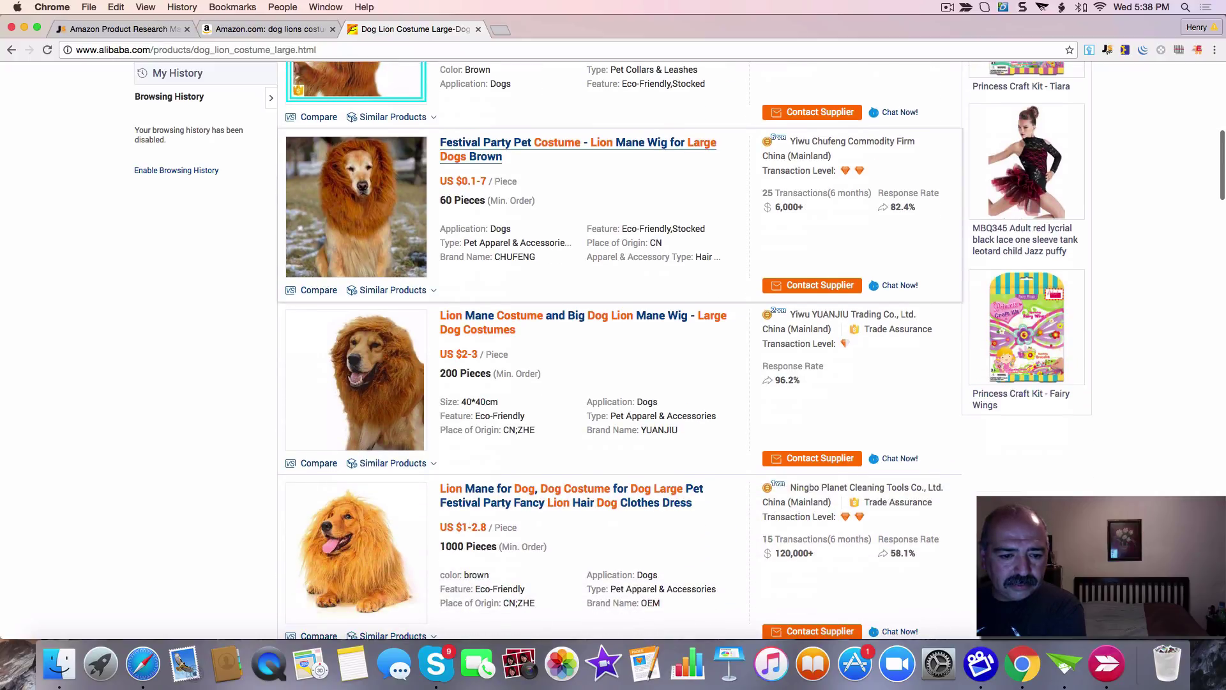
pyautogui.scroll(-2, 384, 327)
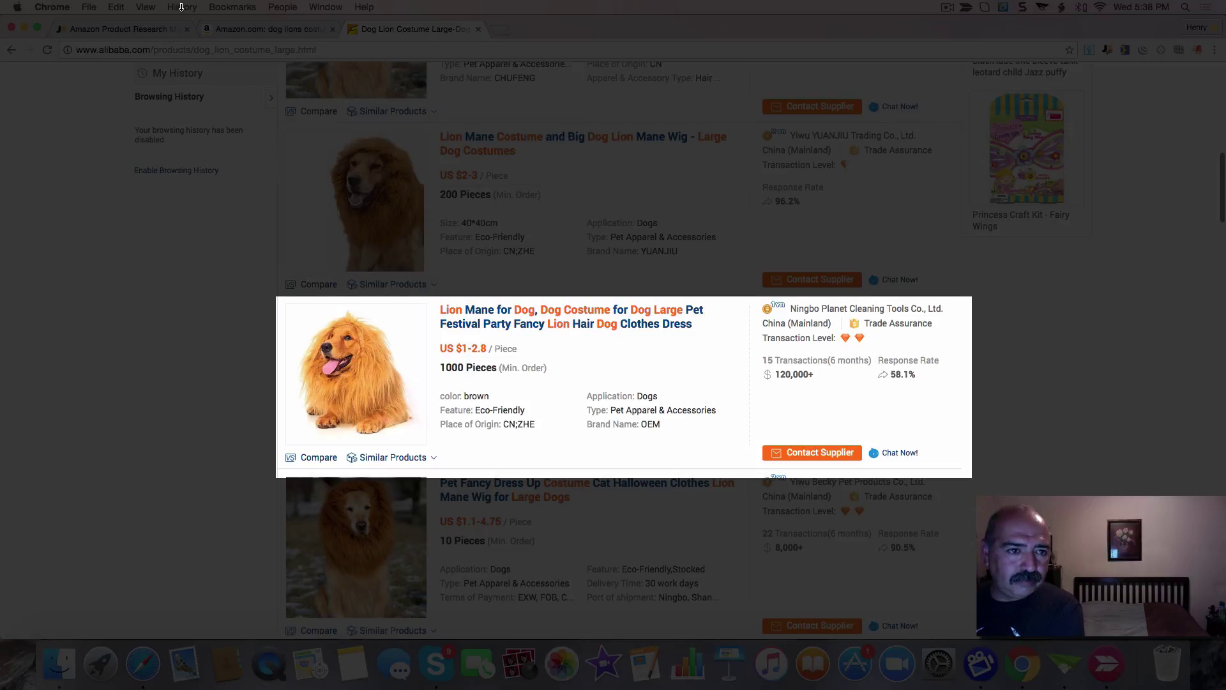
pyautogui.click(145, 8)
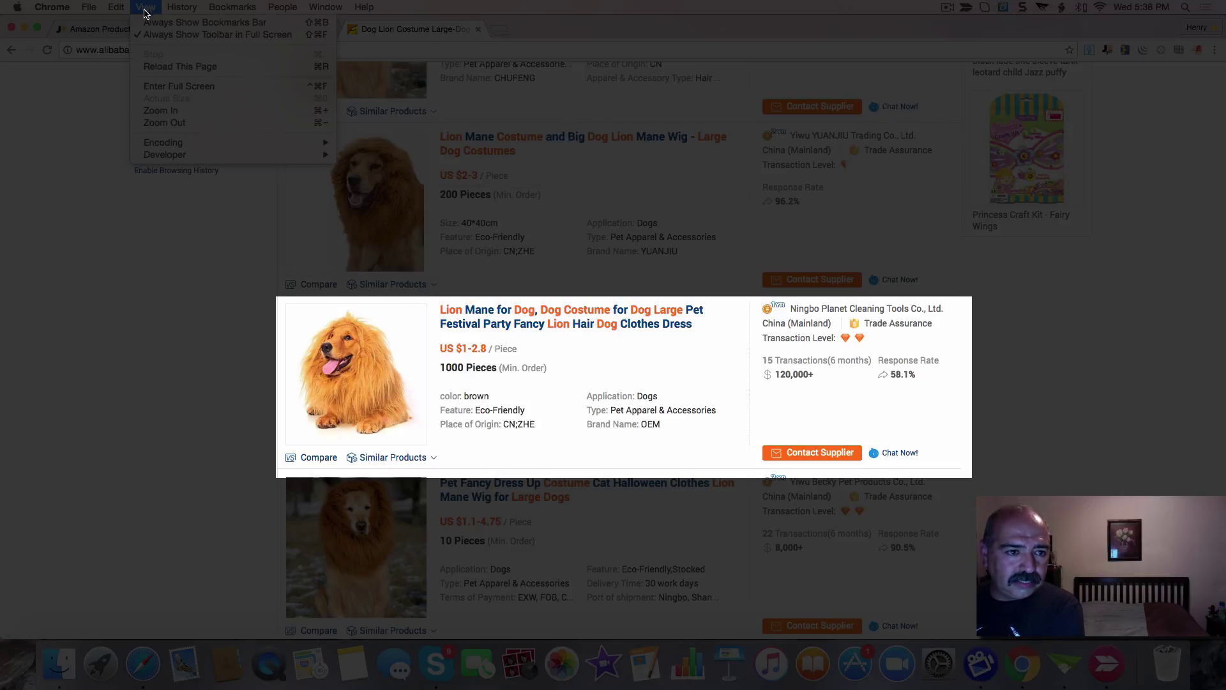
pyautogui.click(161, 110)
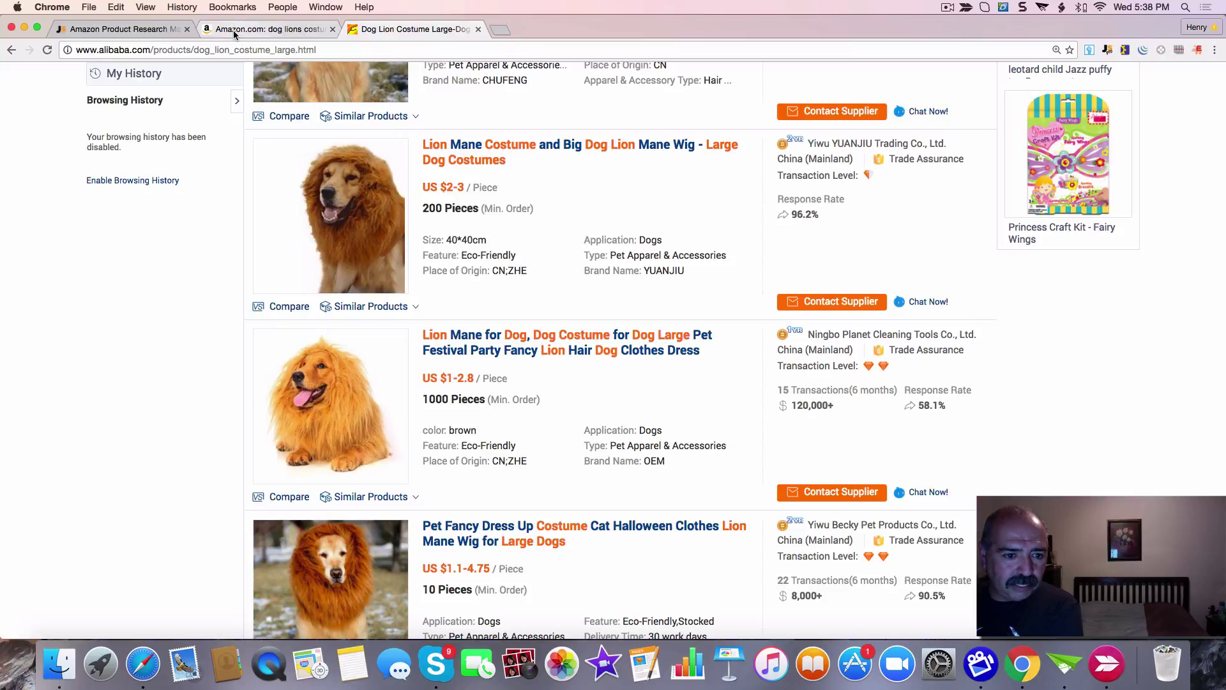
pyautogui.click(233, 30)
pyautogui.moveTo(199, 195)
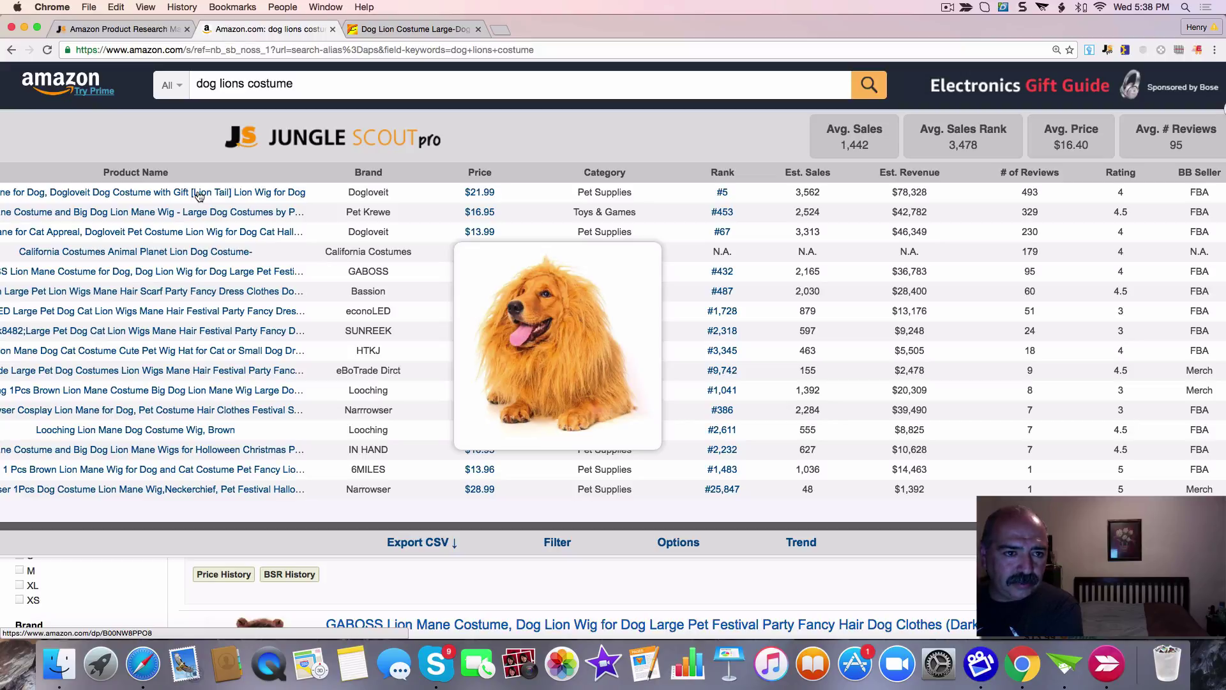
# Step: Switch to the 'Dog Lion Costume Large' Alibaba tab showing lion mane wigs from US $1-2.8
pyautogui.click(399, 32)
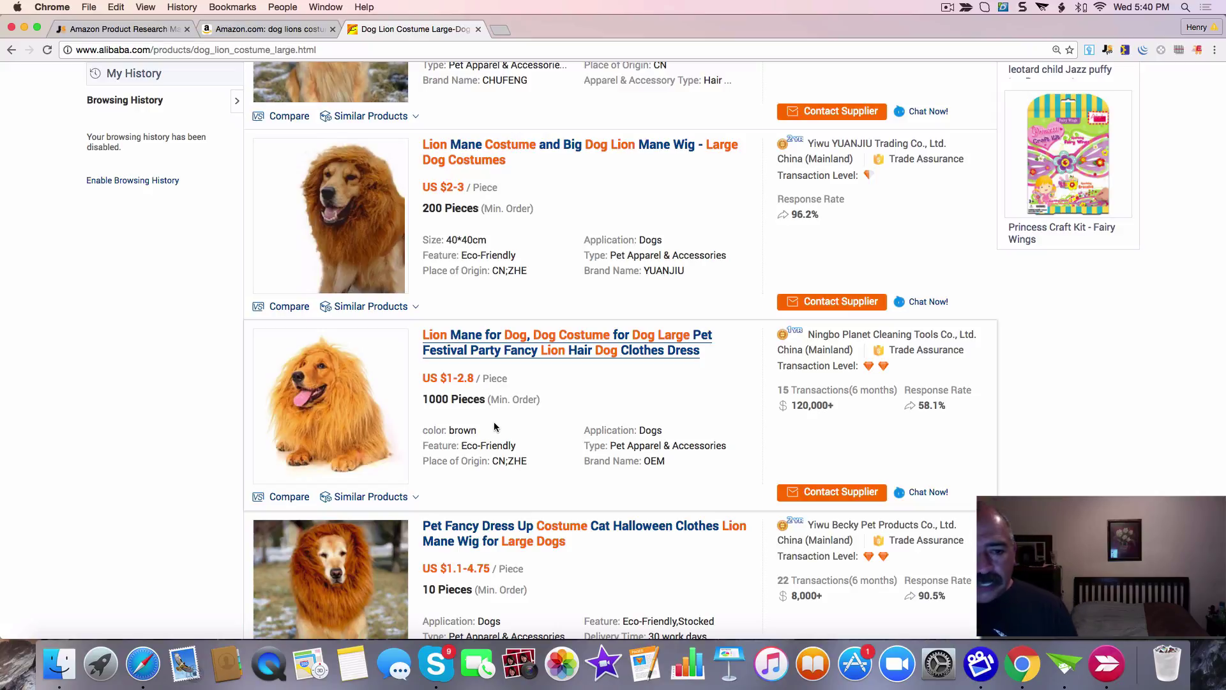
# Step: Return to the Amazon tab and sort Jungle Scout by Est. Revenue descending, Dogloveit $21.99 costume on top
pyautogui.scroll(10, 493, 426)
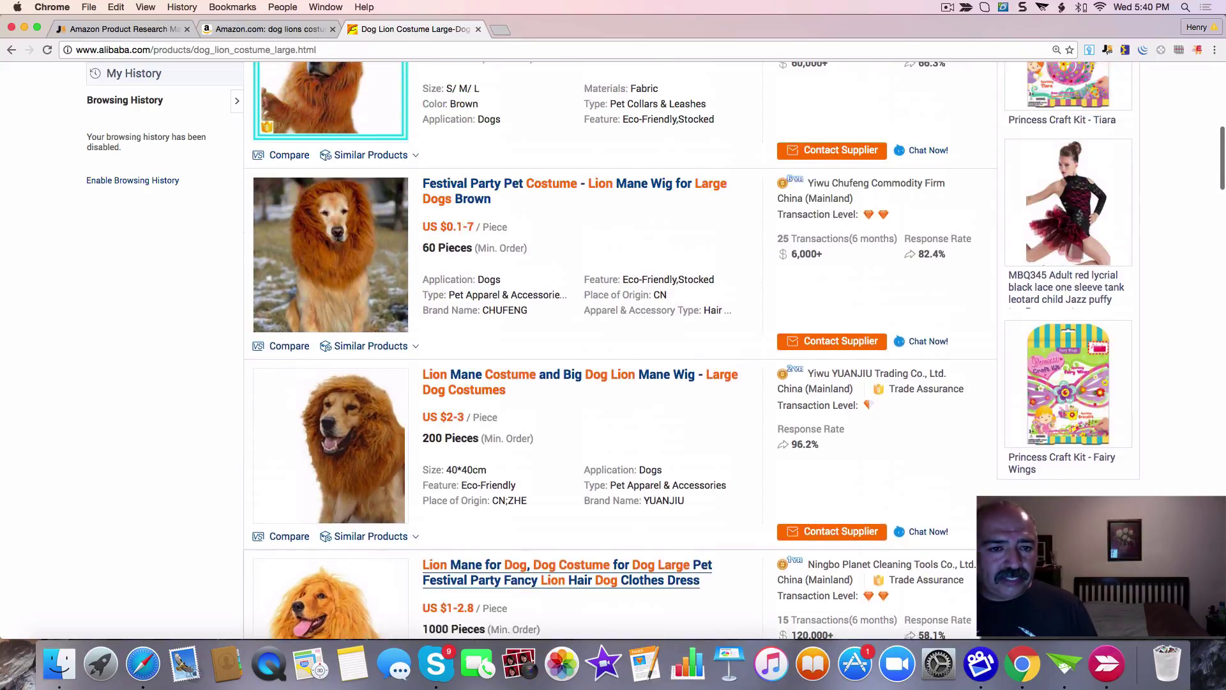
pyautogui.scroll(8, 505, 377)
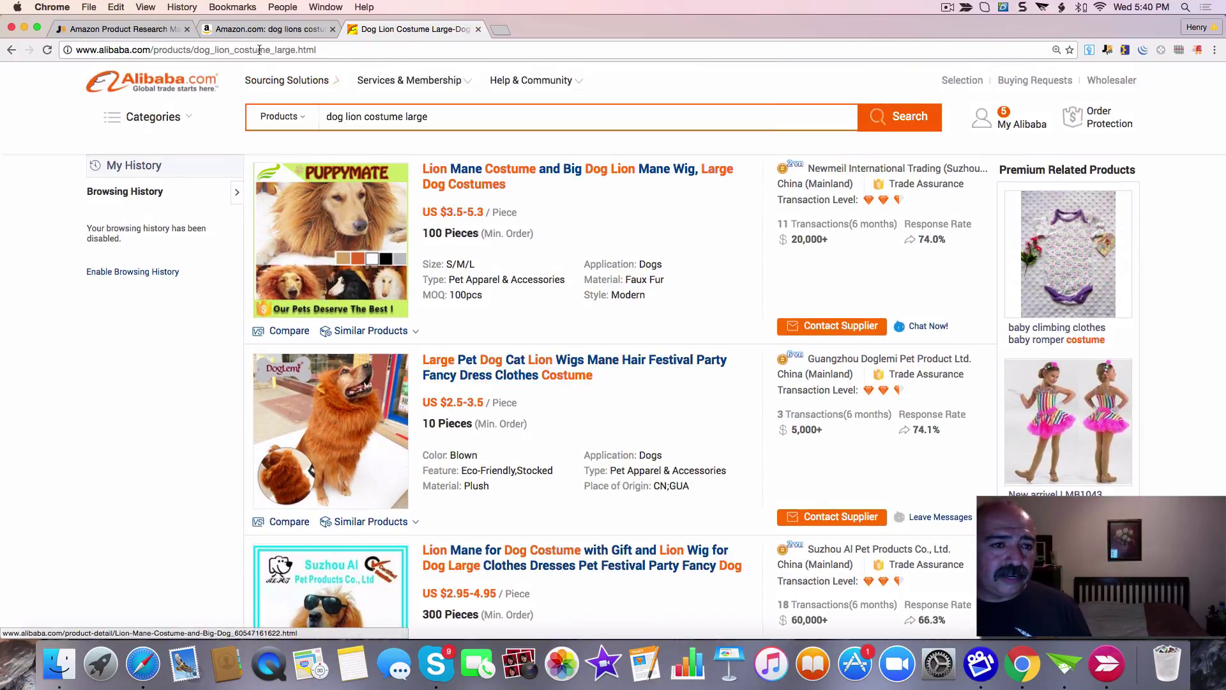
pyautogui.click(258, 26)
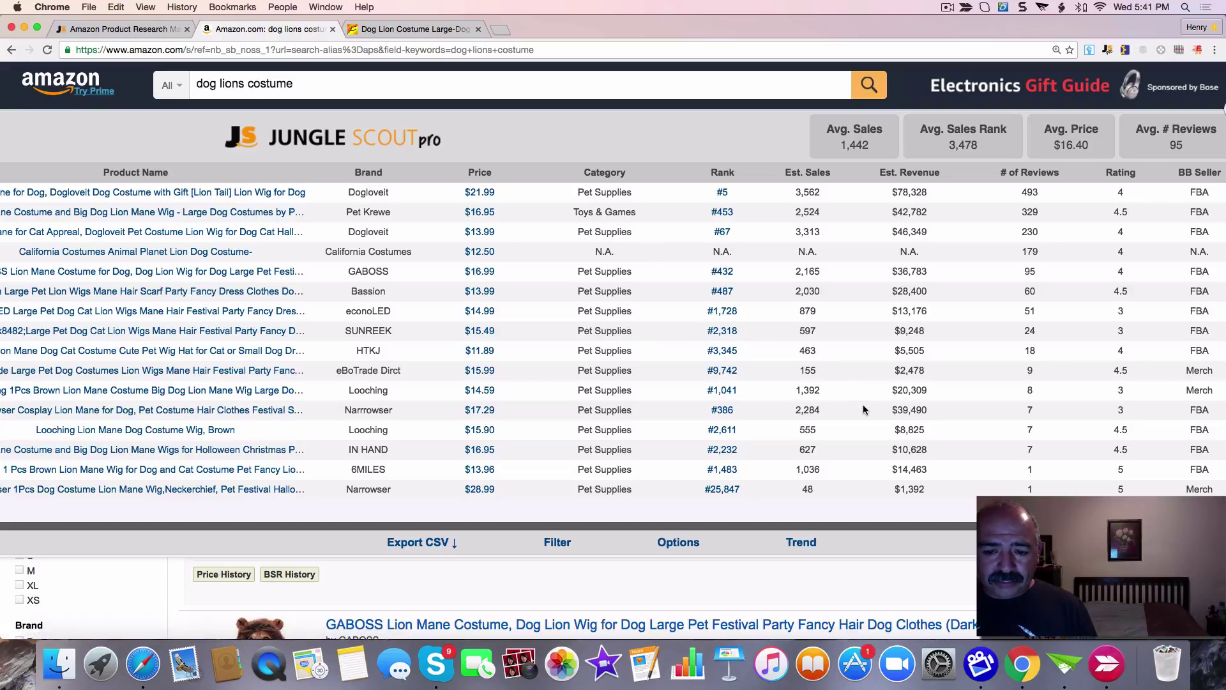
pyautogui.click(907, 172)
pyautogui.click(907, 173)
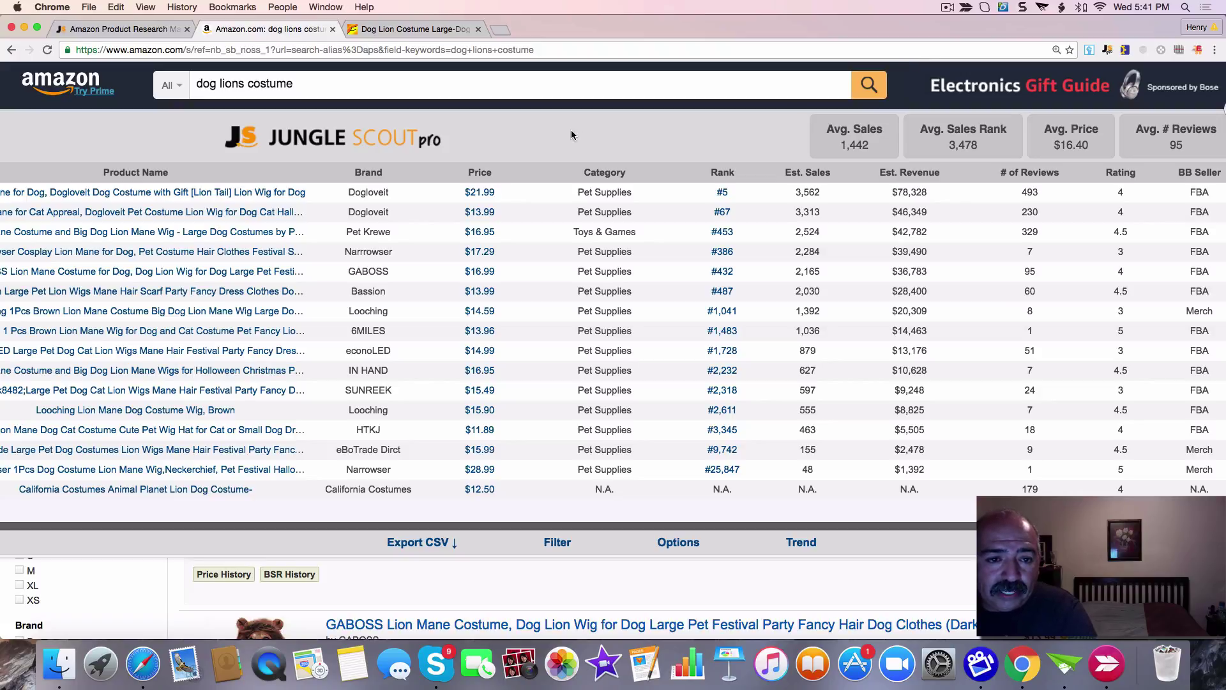
pyautogui.moveTo(180, 196)
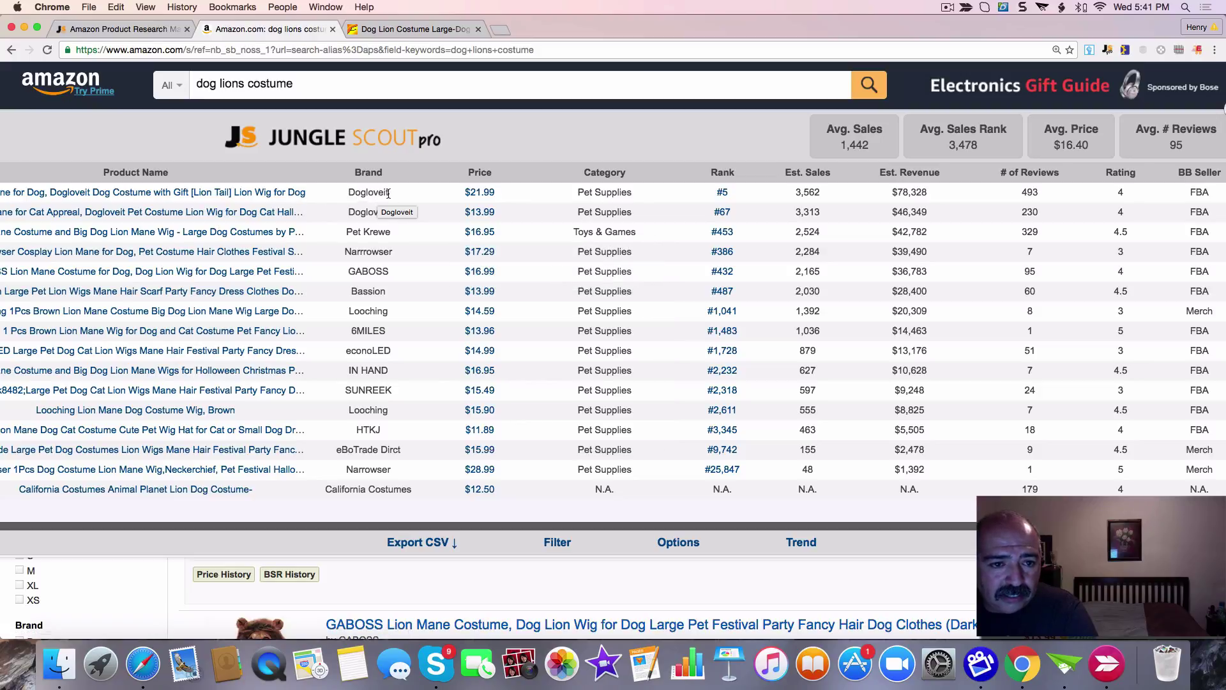
# Step: Open the top Dogloveit lion mane listing, then its DogLoveIt seller profile (85% positive, 1,296 ratings)
pyautogui.click(152, 192)
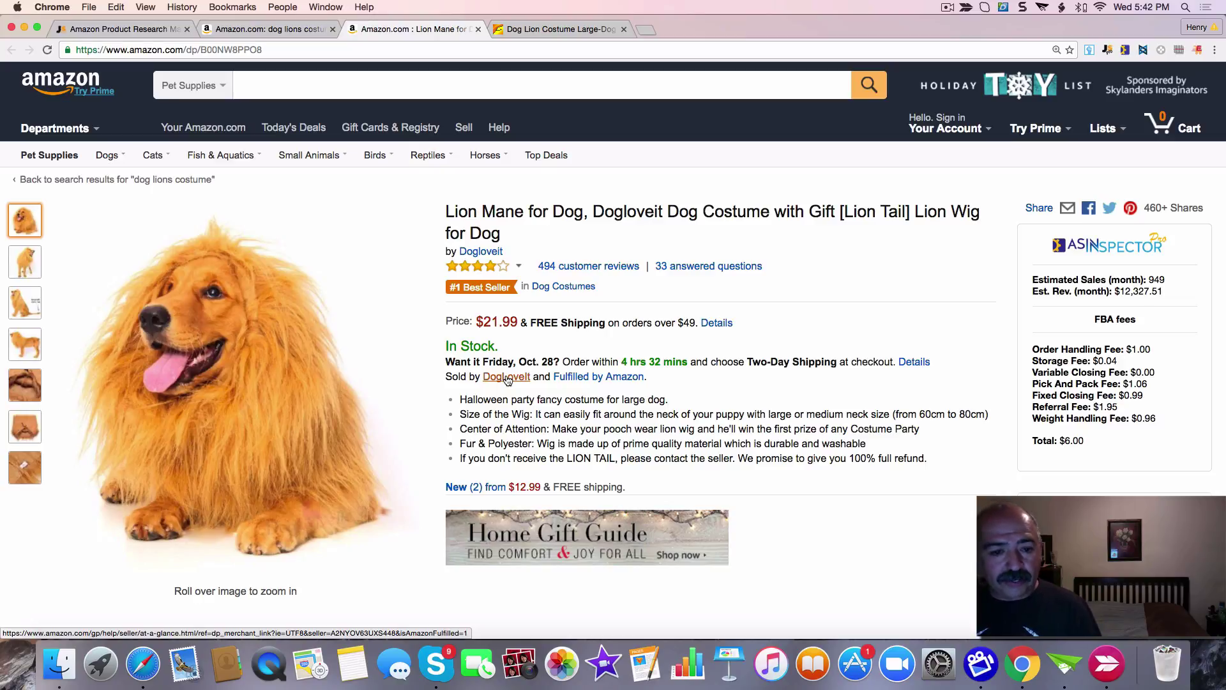
pyautogui.click(507, 378)
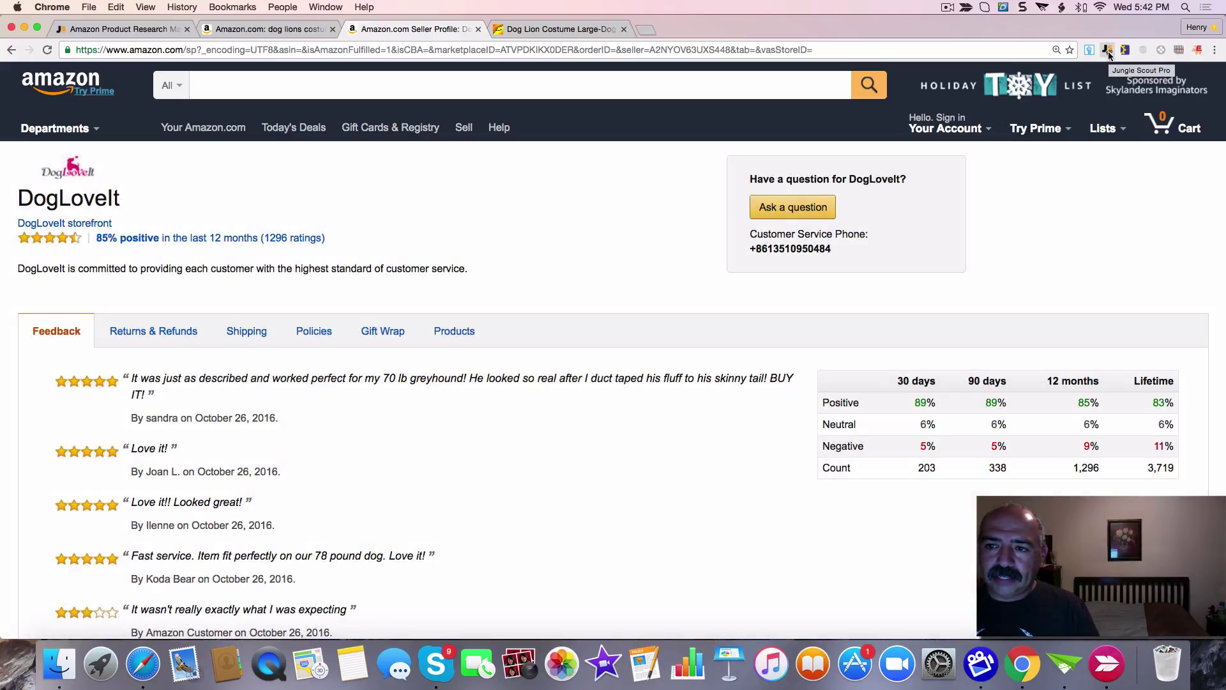
# Step: Run Jungle Scout Pro on the DogLoveIt storefront, listing 12 products averaging 699 sales and $13.67
pyautogui.click(1109, 51)
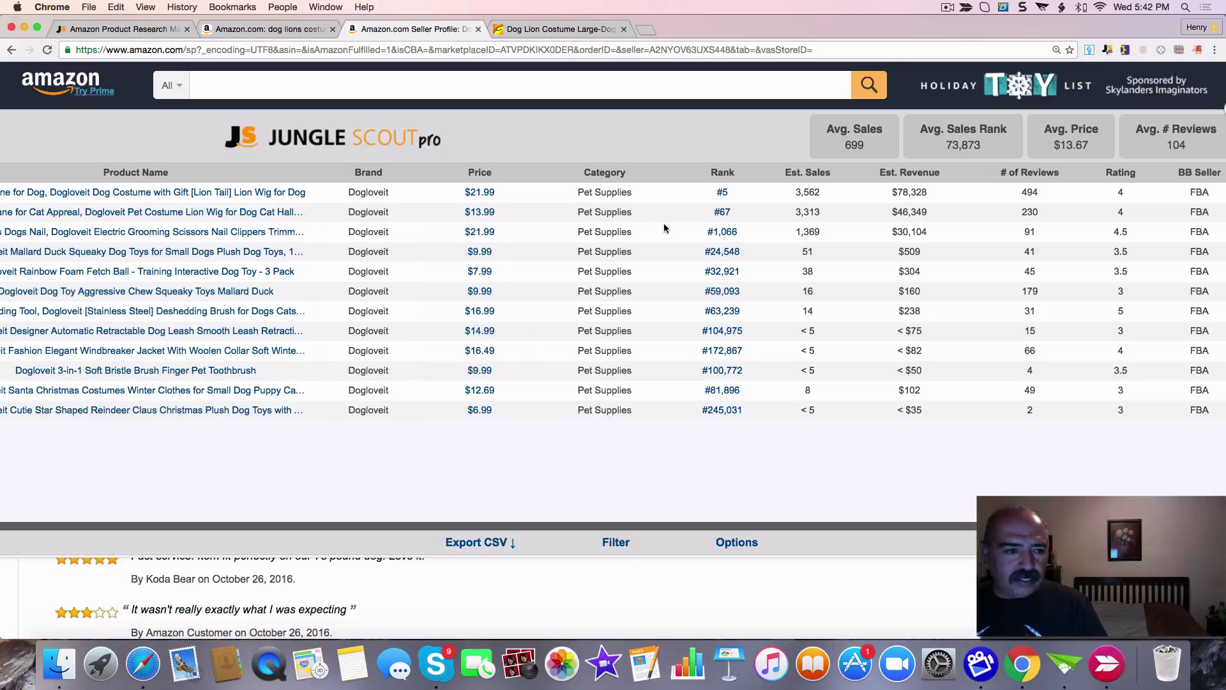
pyautogui.moveTo(141, 196)
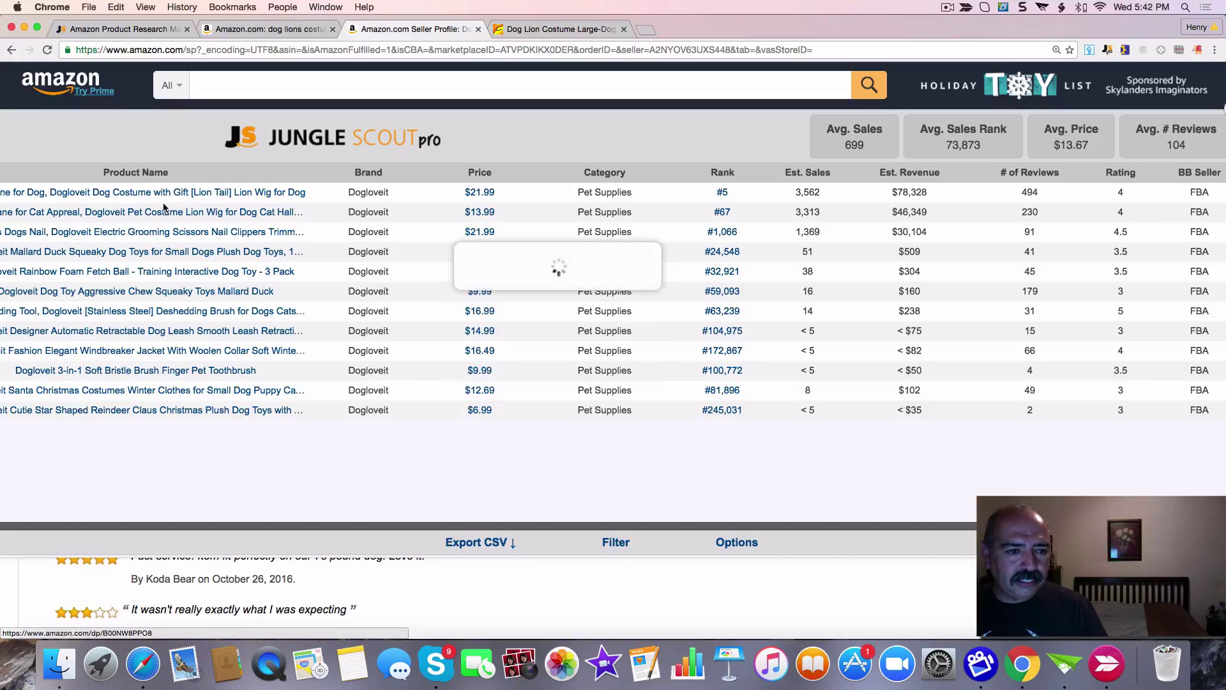
pyautogui.moveTo(161, 216)
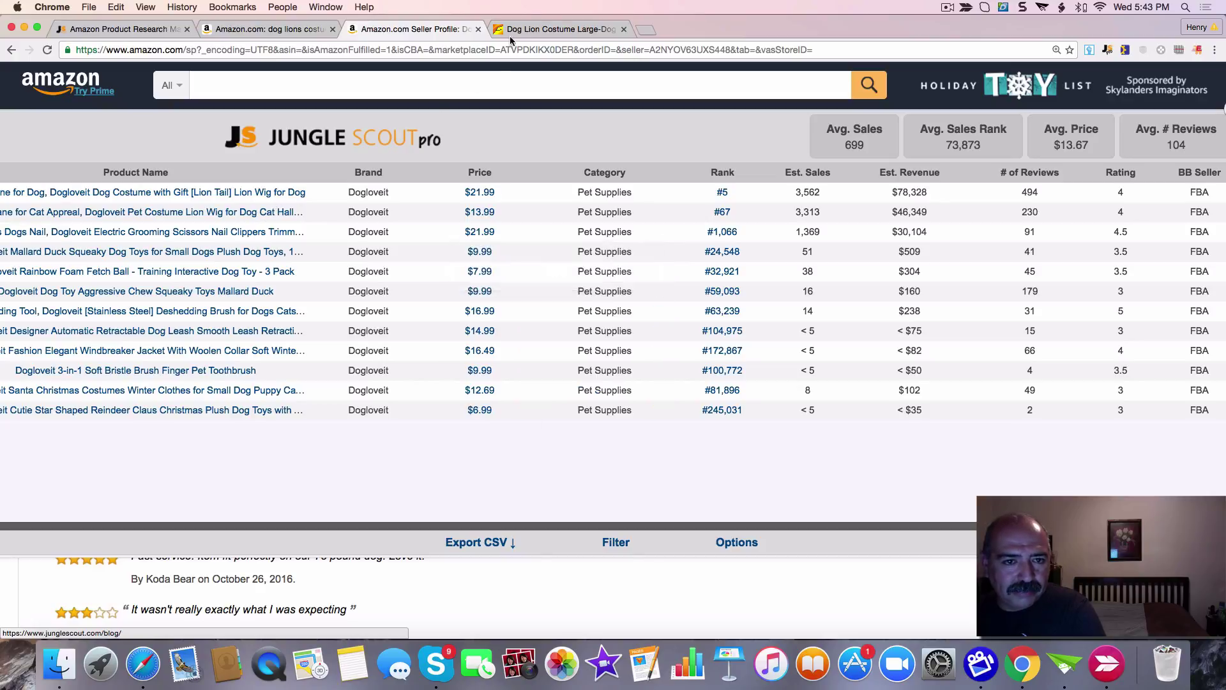
# Step: Back on Alibaba, change the search from dog to 'cat lion costume large'
pyautogui.click(536, 30)
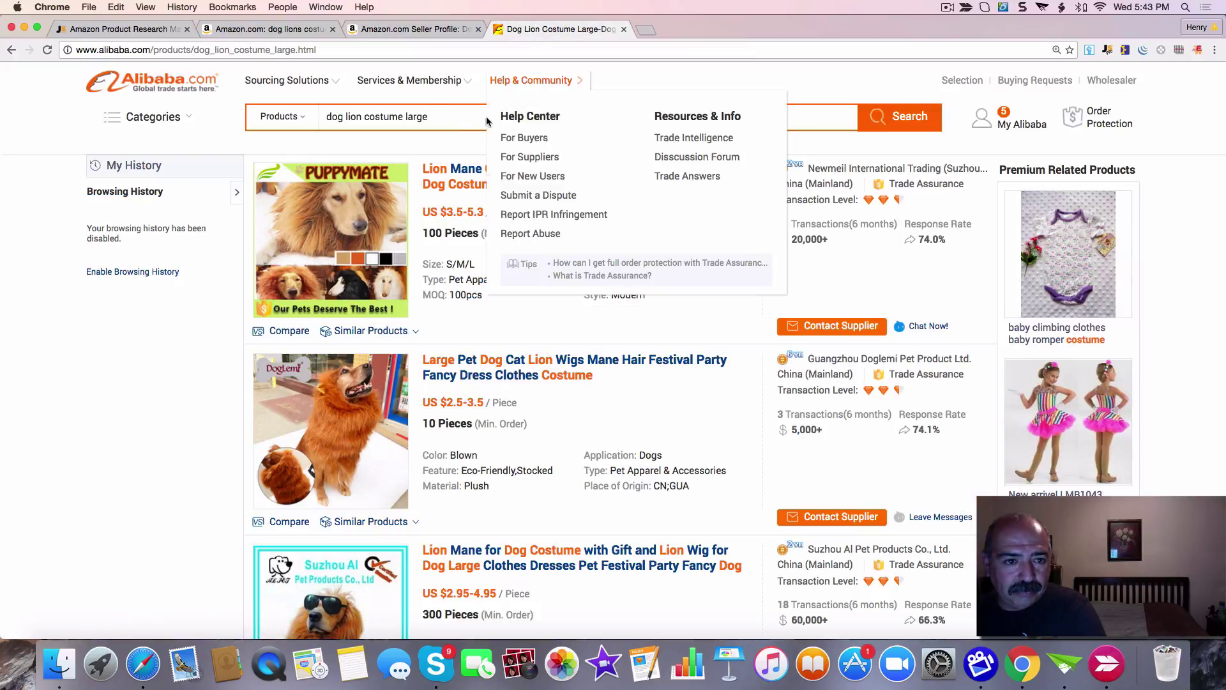
pyautogui.moveTo(344, 117); pyautogui.dragTo(323, 116)
pyautogui.write('cat')
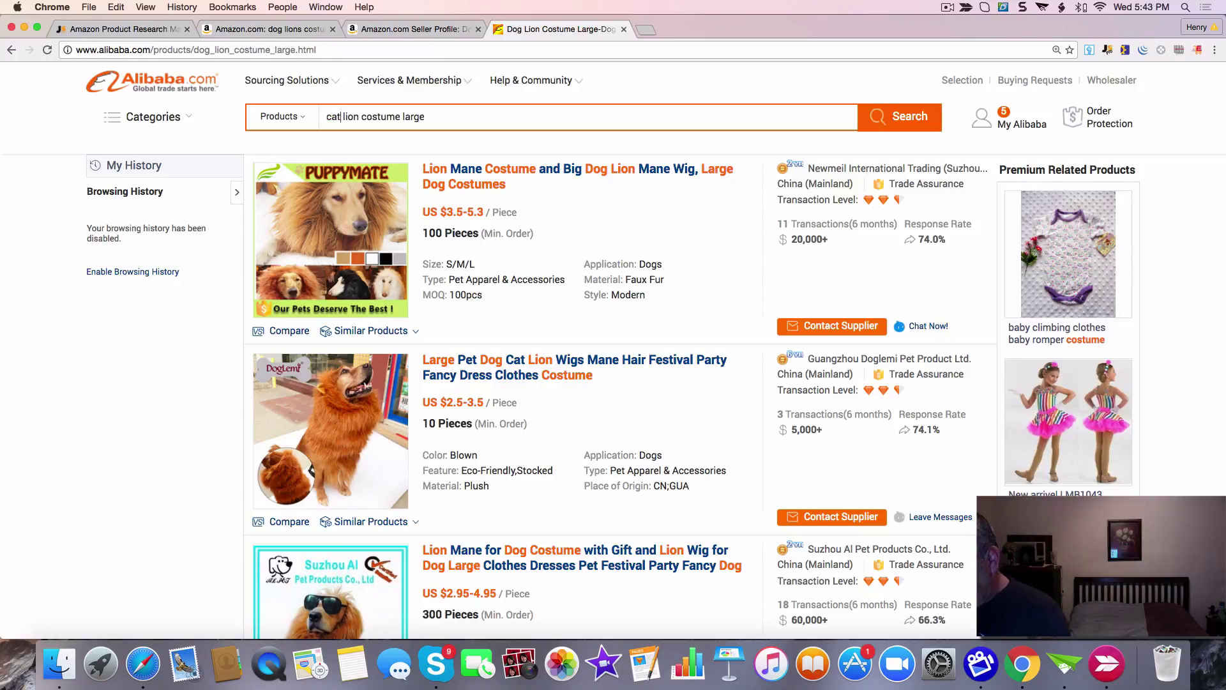
pyautogui.press('Return')
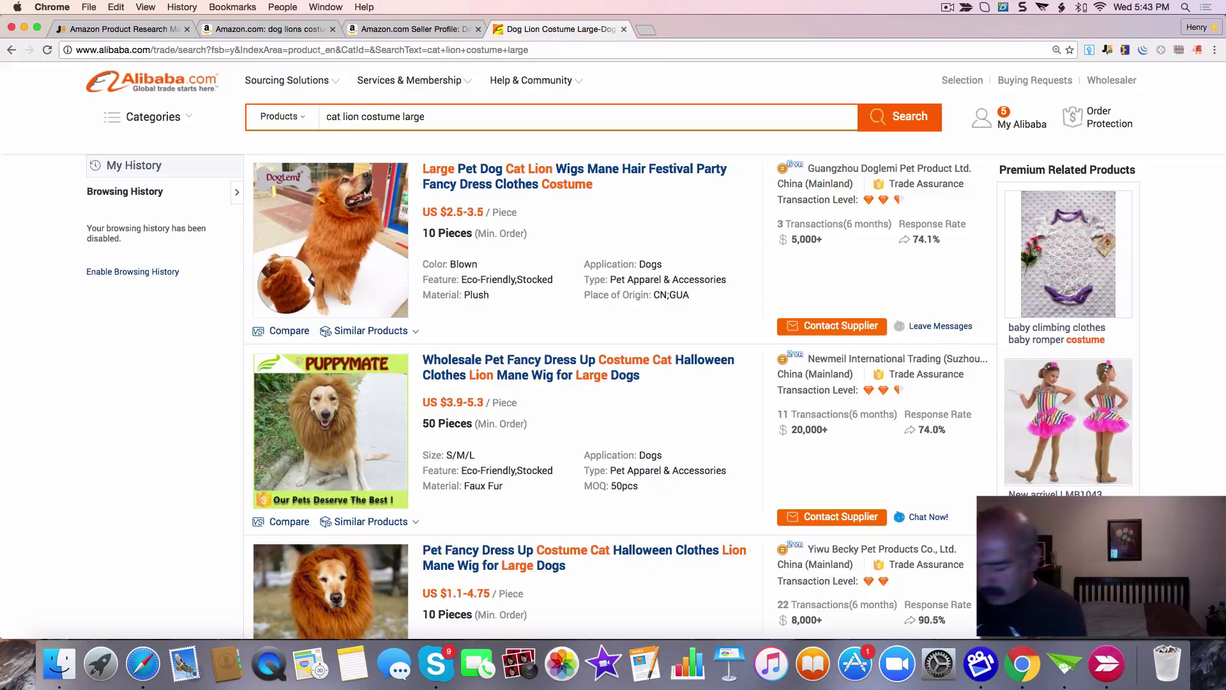
# Step: Browse the cat results, led by a pet lion wig at US $2.5-3.5, 10-piece minimum
pyautogui.click(462, 118)
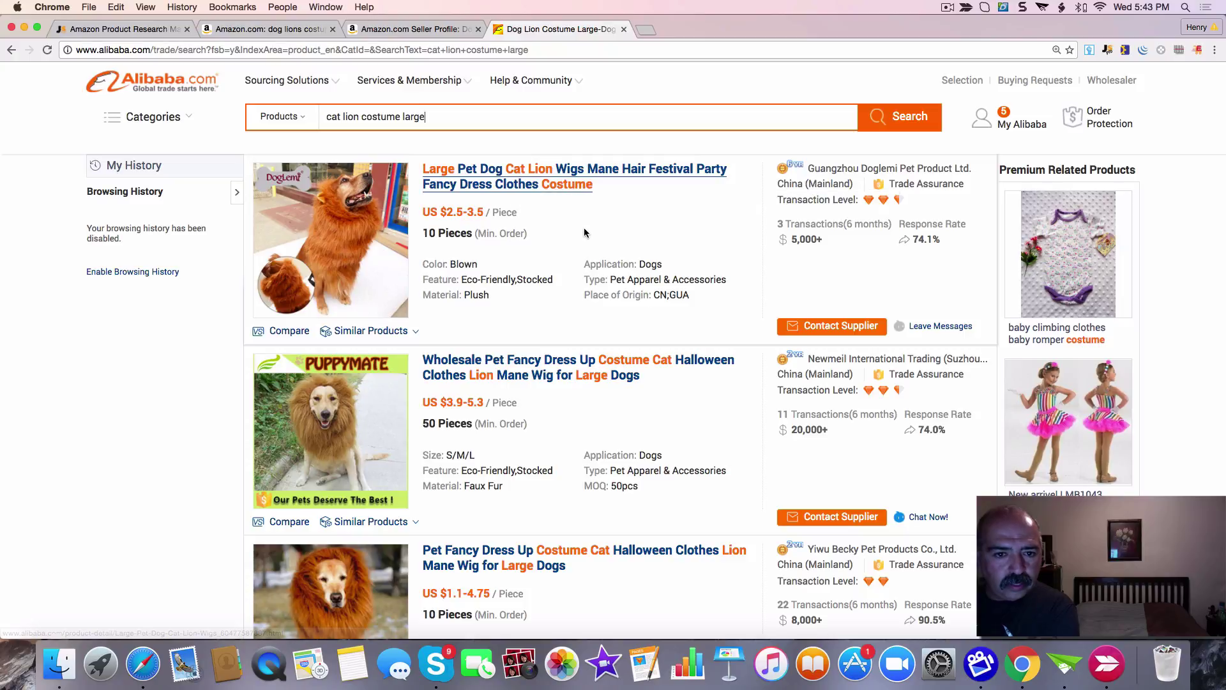
pyautogui.scroll(-1, 562, 172)
pyautogui.scroll(-10, 584, 227)
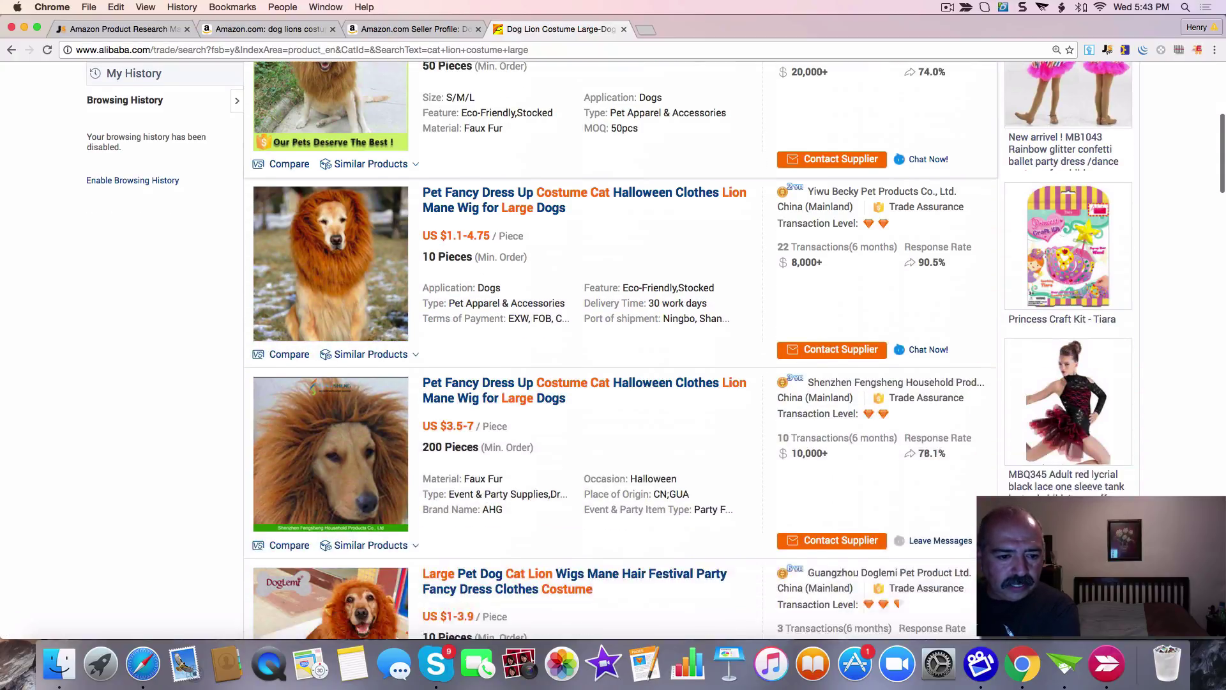
pyautogui.scroll(-6, 596, 327)
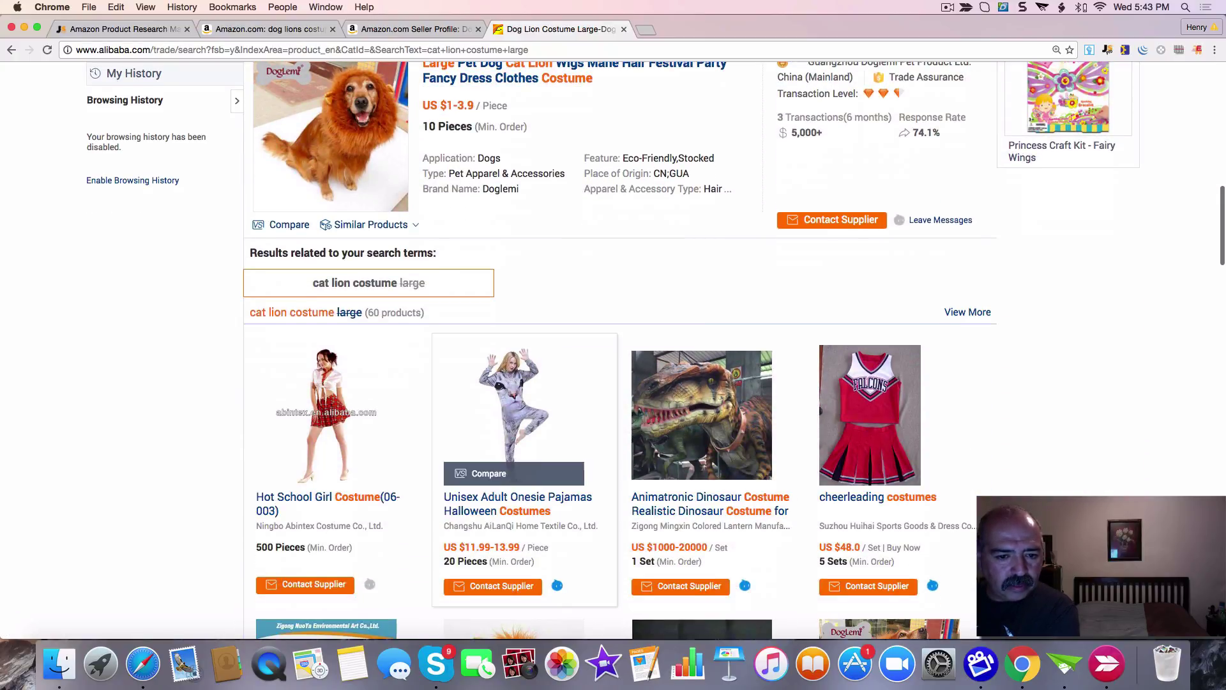
pyautogui.scroll(10, 596, 337)
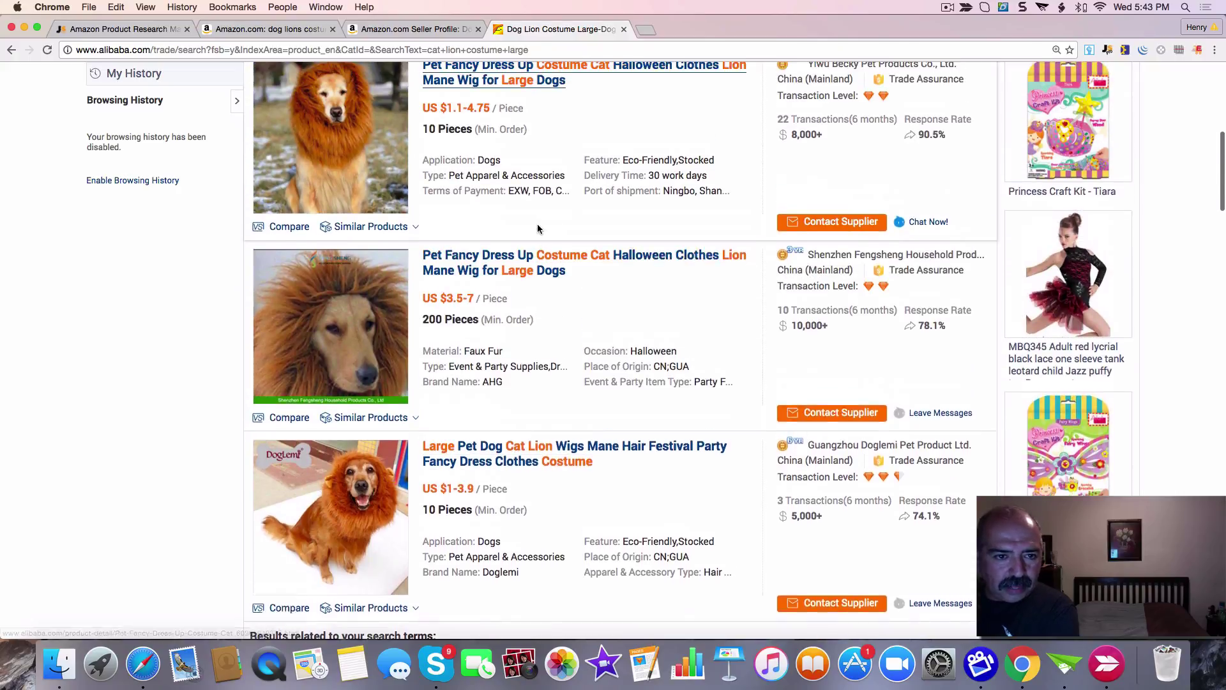
pyautogui.scroll(8, 548, 233)
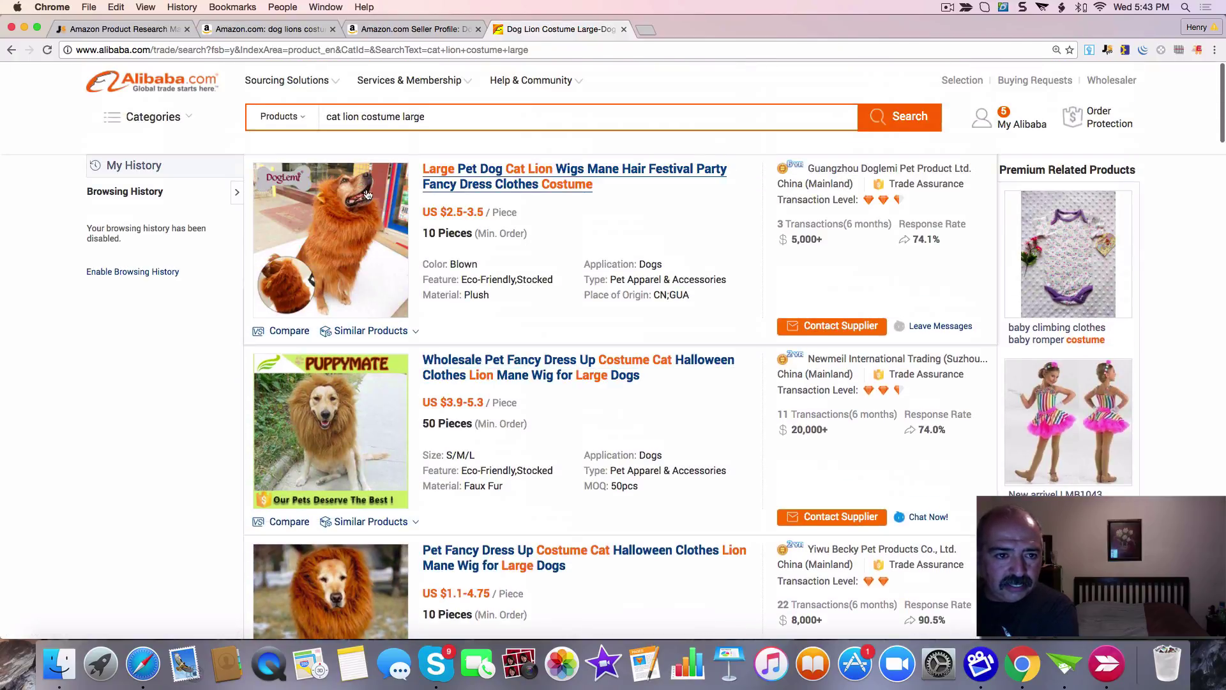
# Step: Change the Alibaba search back to 'dog lion costume large' and run it
pyautogui.moveTo(341, 117); pyautogui.dragTo(320, 119)
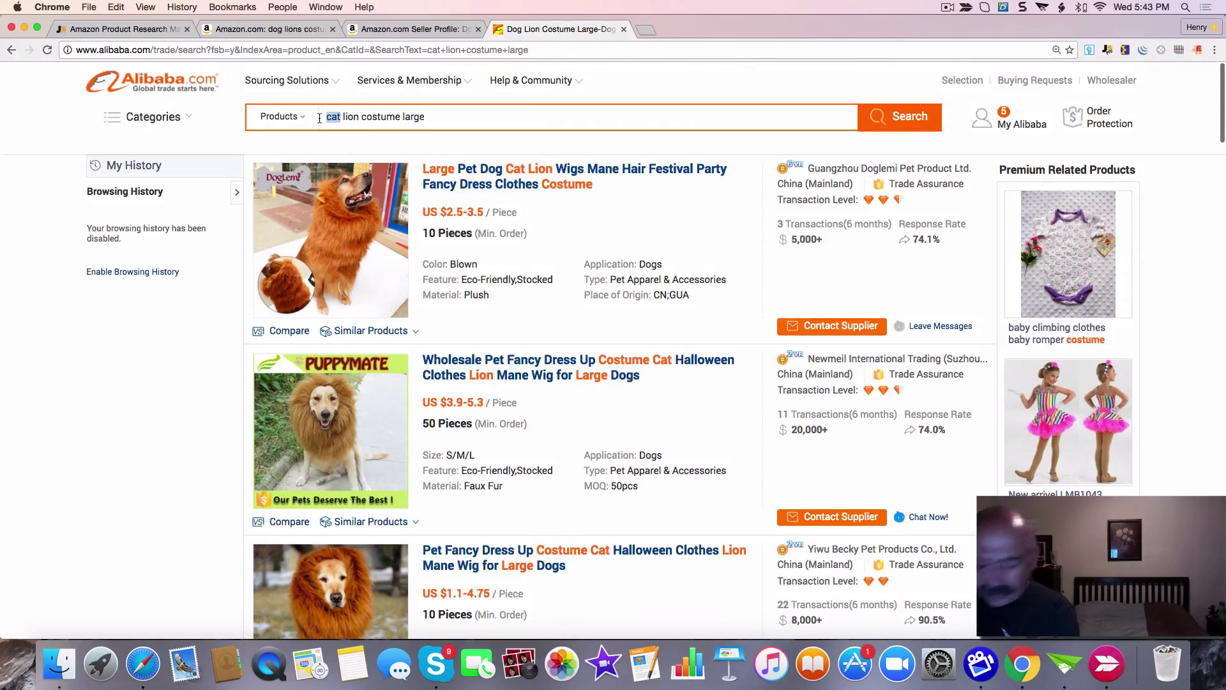
pyautogui.write('dog')
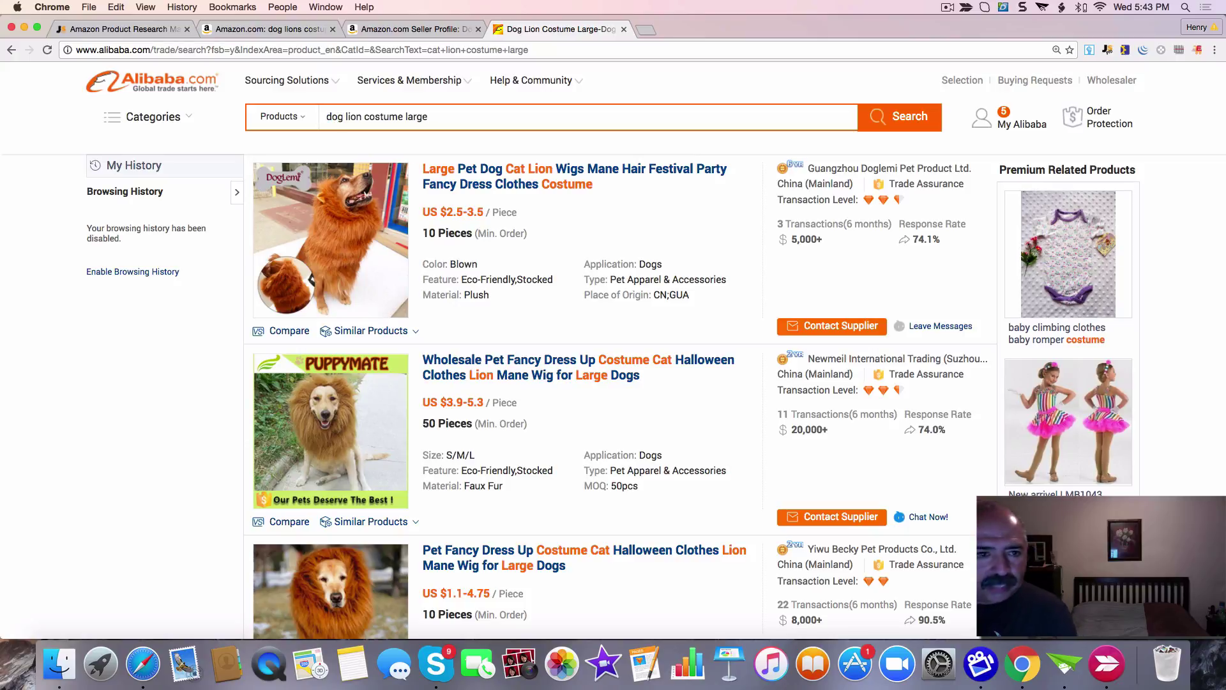
pyautogui.click(891, 114)
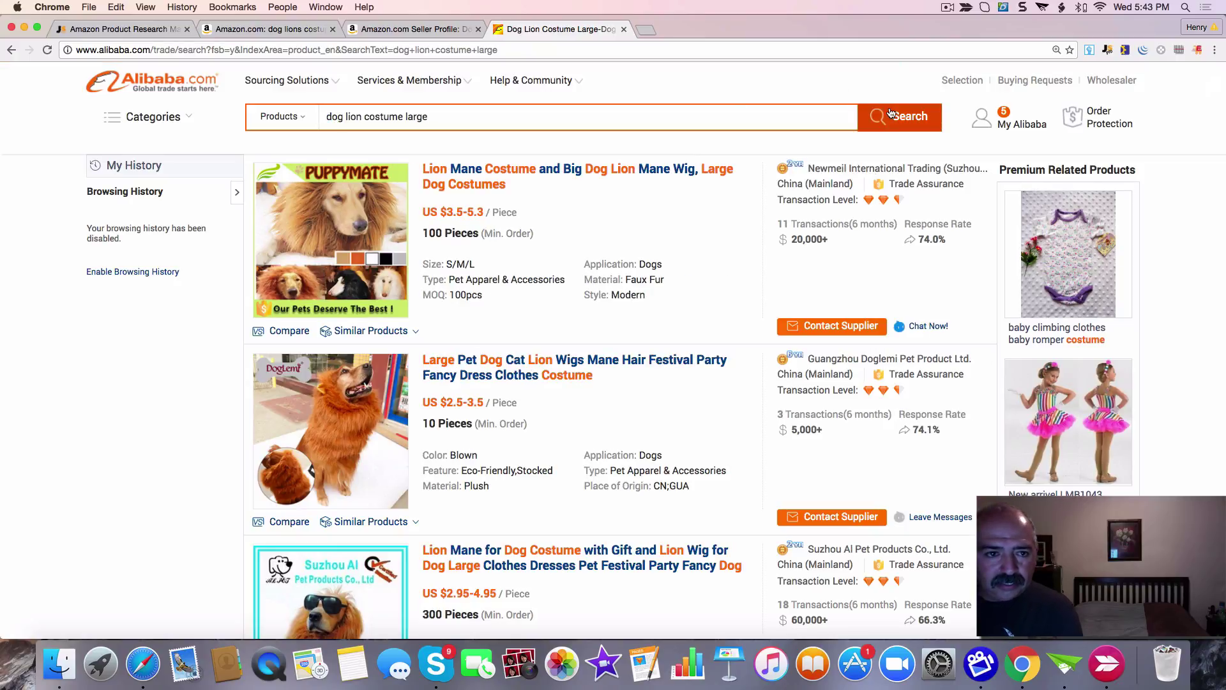
# Step: Scroll down the dog results to a lion mane wig at US $3.9-5.3
pyautogui.scroll(-2, 696, 136)
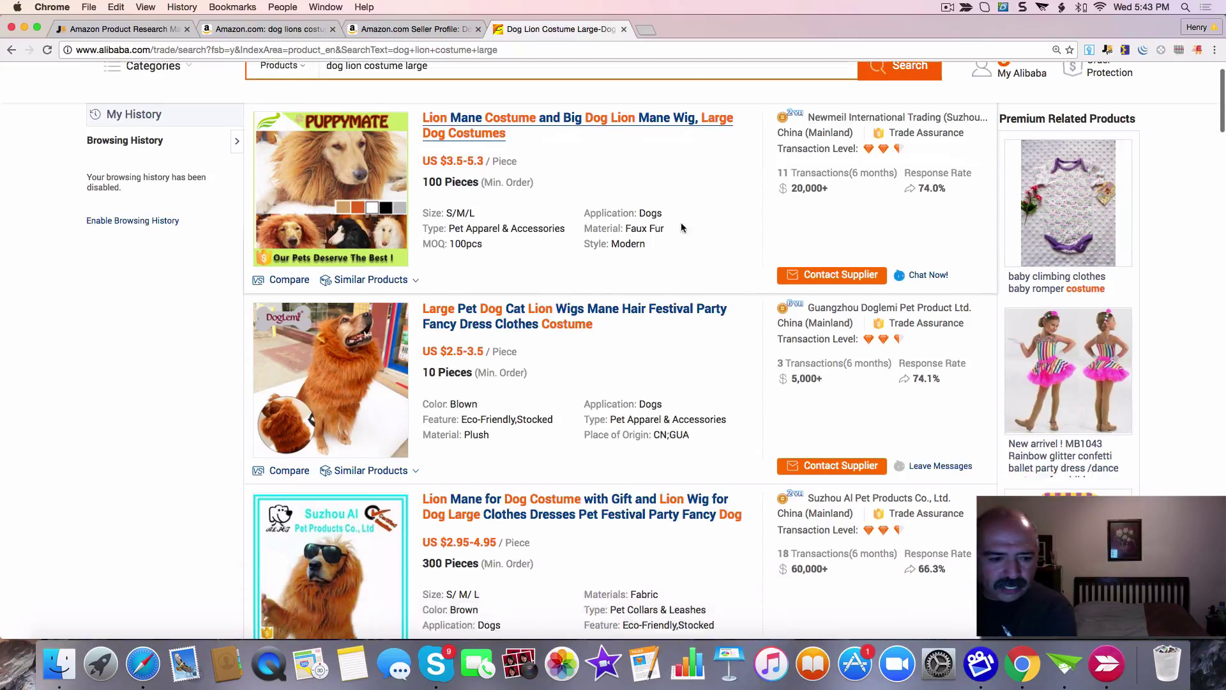
pyautogui.scroll(-10, 682, 232)
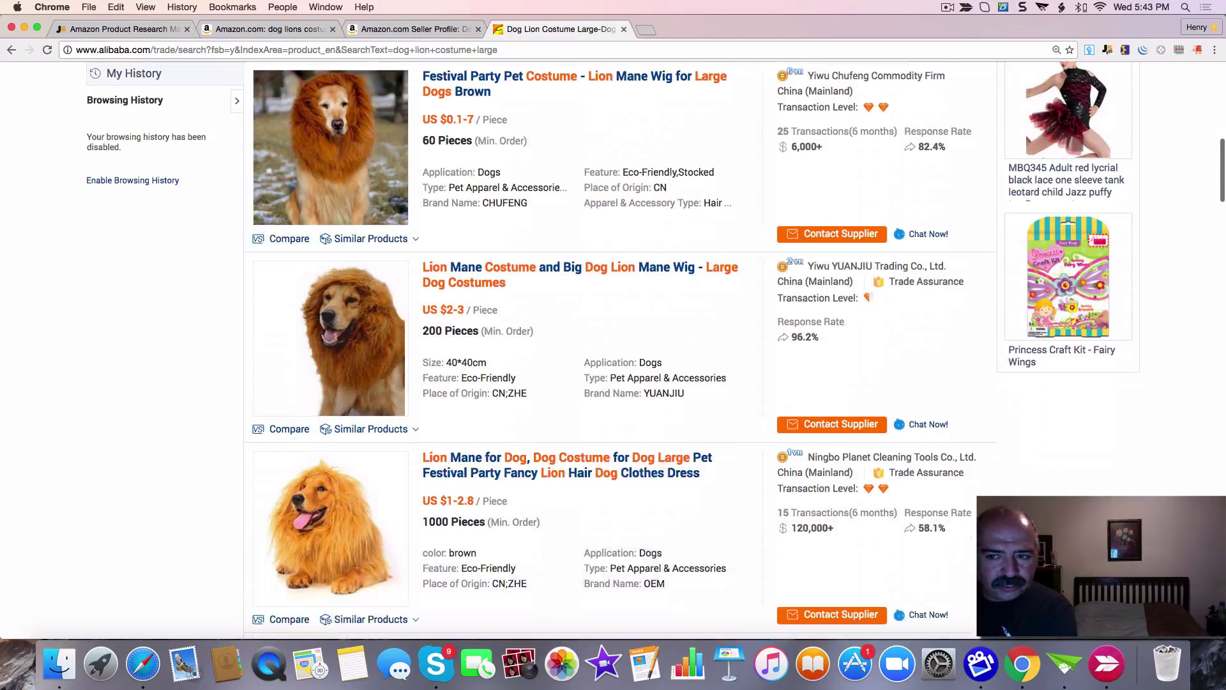
pyautogui.scroll(-6, 693, 259)
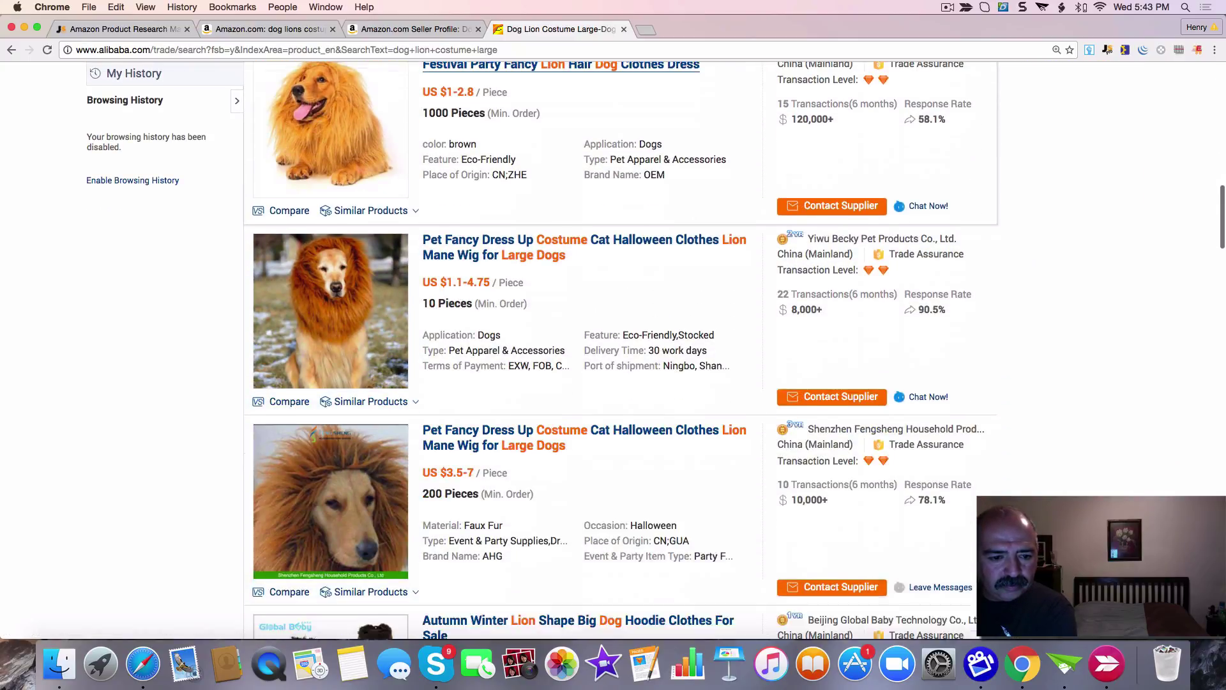
pyautogui.scroll(-10, 693, 260)
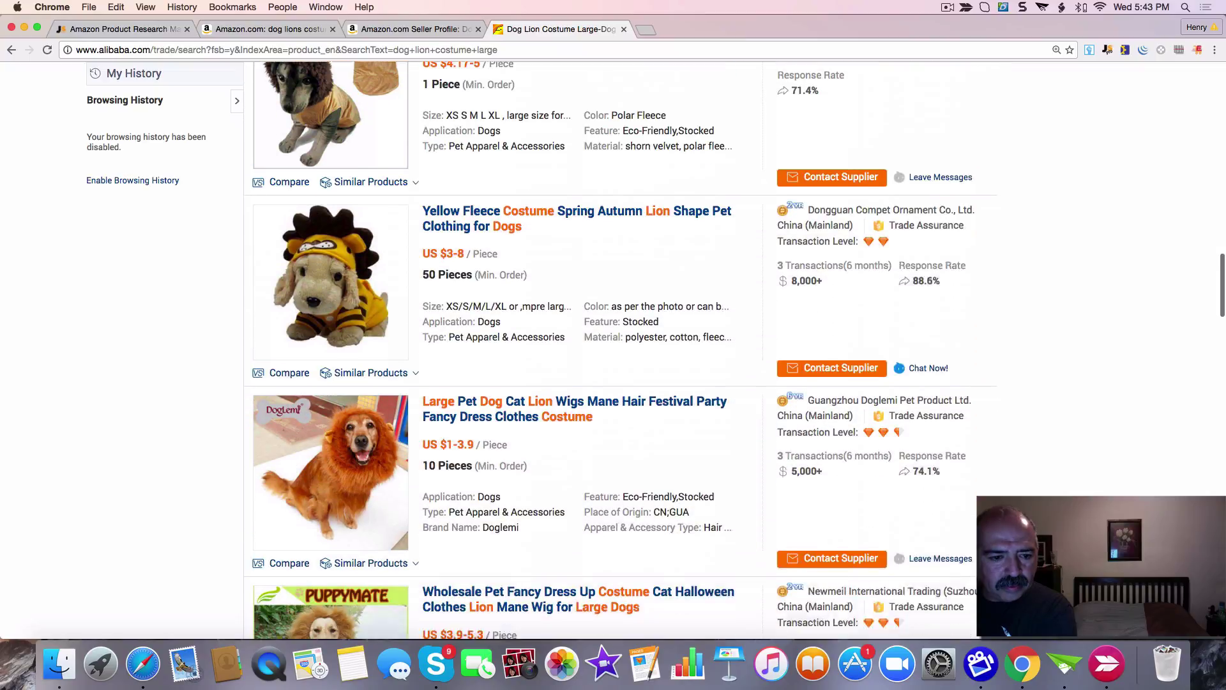
pyautogui.scroll(-8, 669, 288)
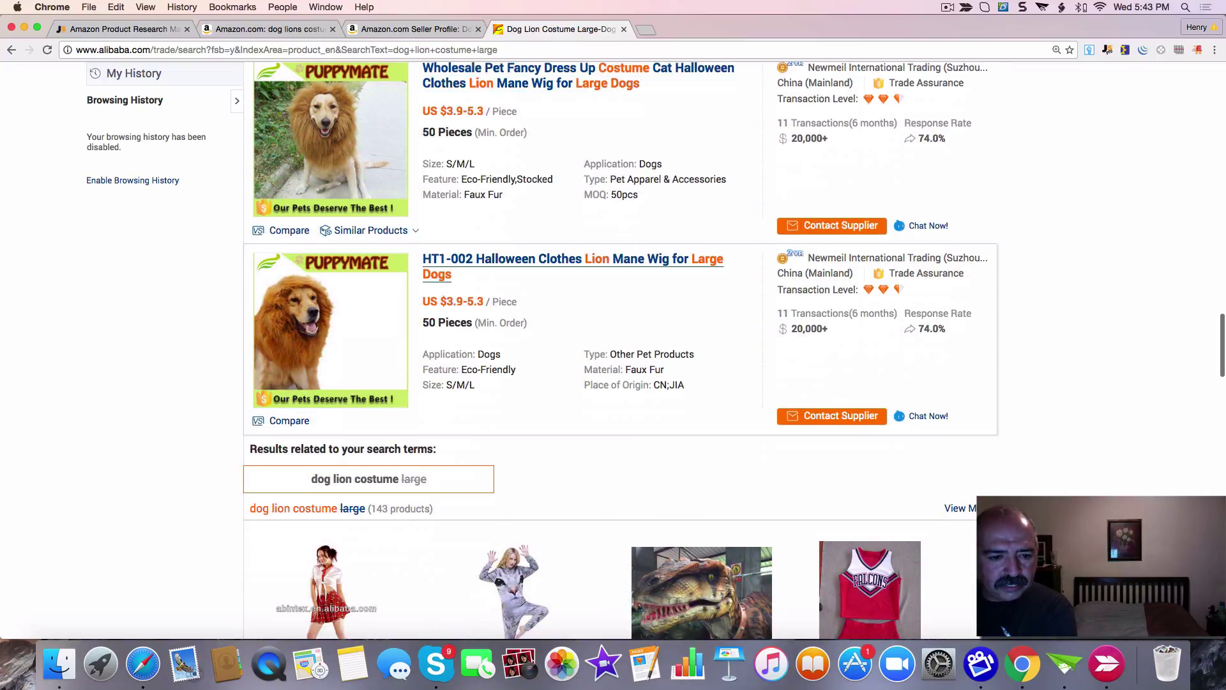
pyautogui.scroll(-2, 1022, 517)
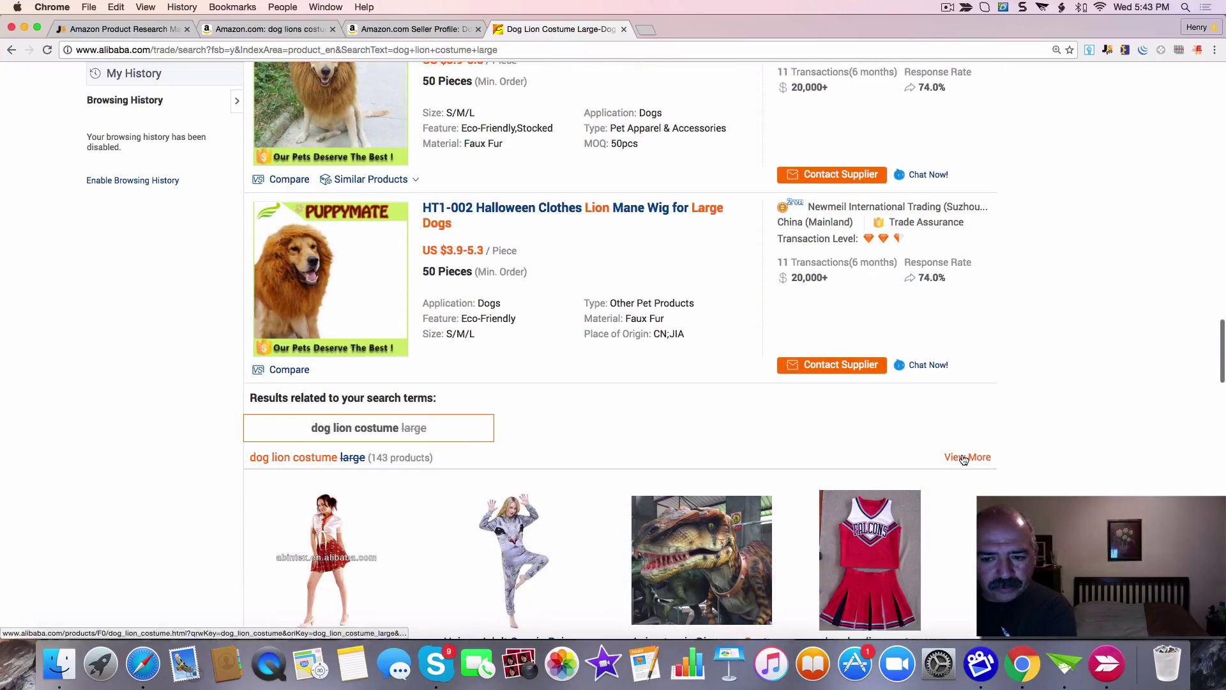
# Step: Open the broader 147-product dog lion costume results and scroll the first listings
pyautogui.click(965, 457)
pyautogui.scroll(-1, 662, 378)
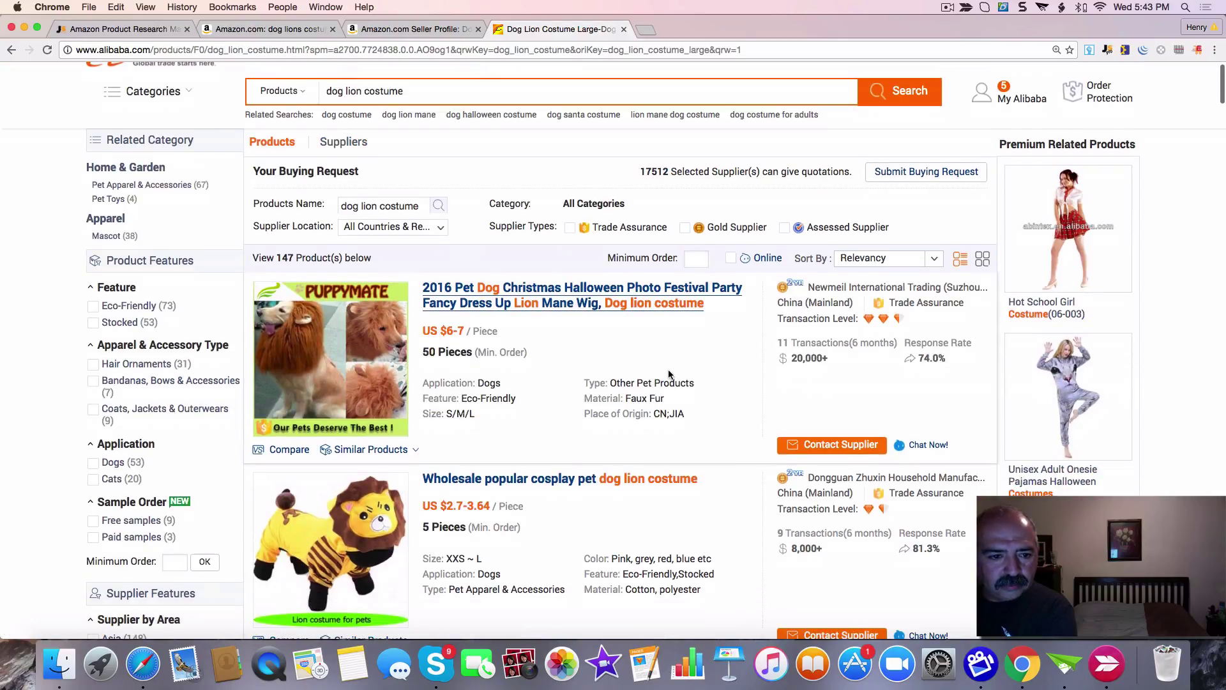
pyautogui.scroll(-5, 662, 378)
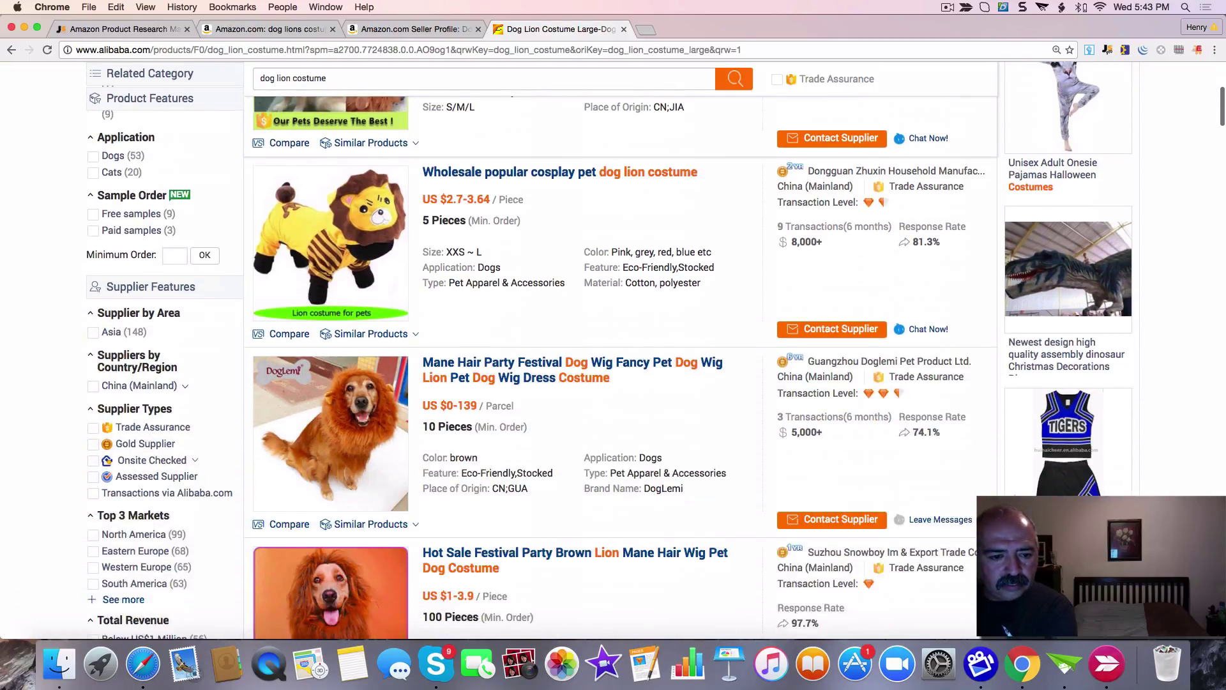
pyautogui.scroll(-6, 610, 352)
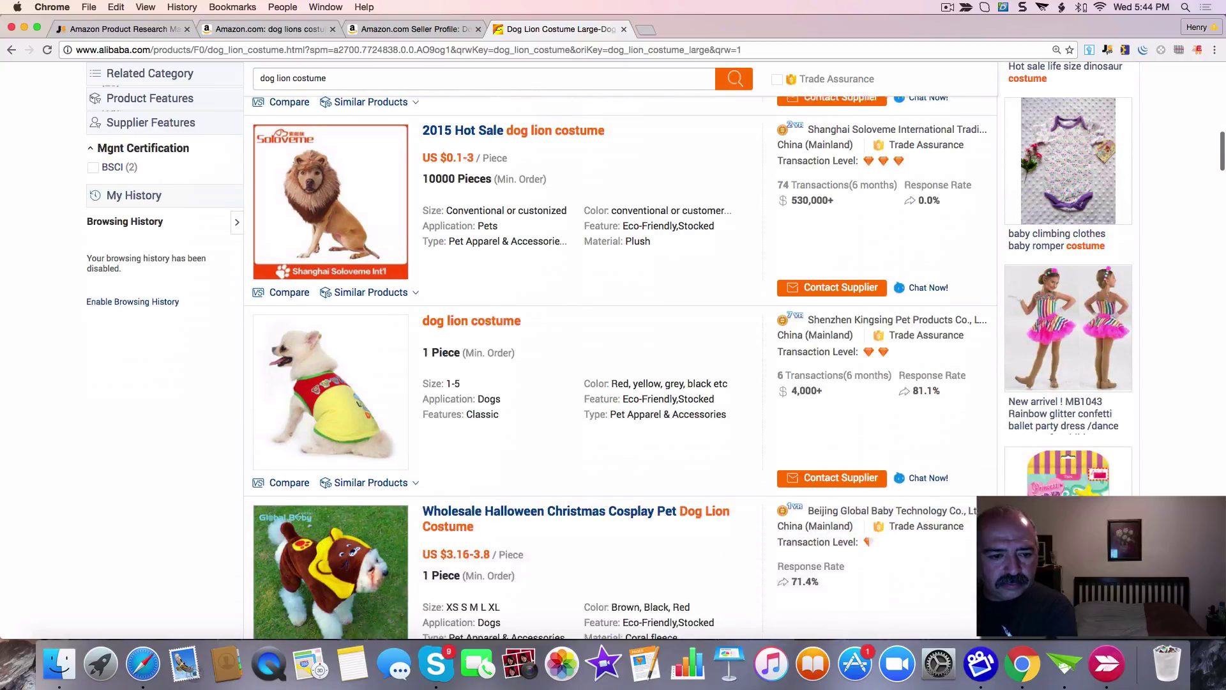
pyautogui.scroll(-5, 609, 351)
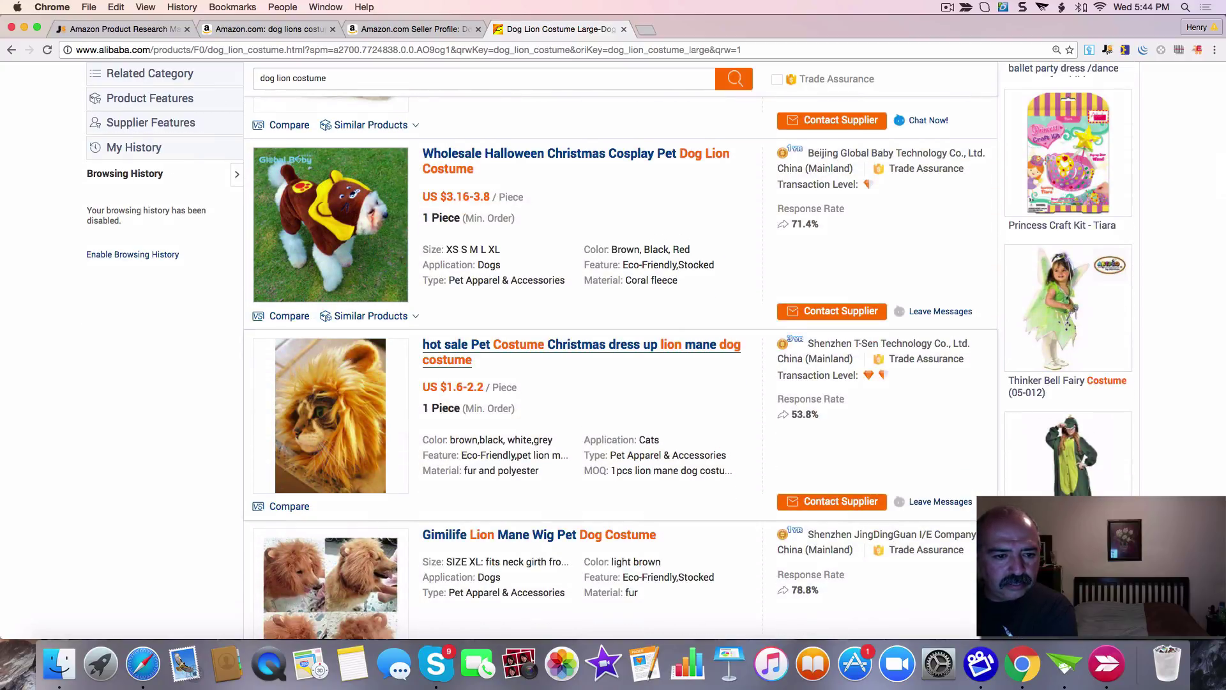
pyautogui.scroll(-3, 575, 339)
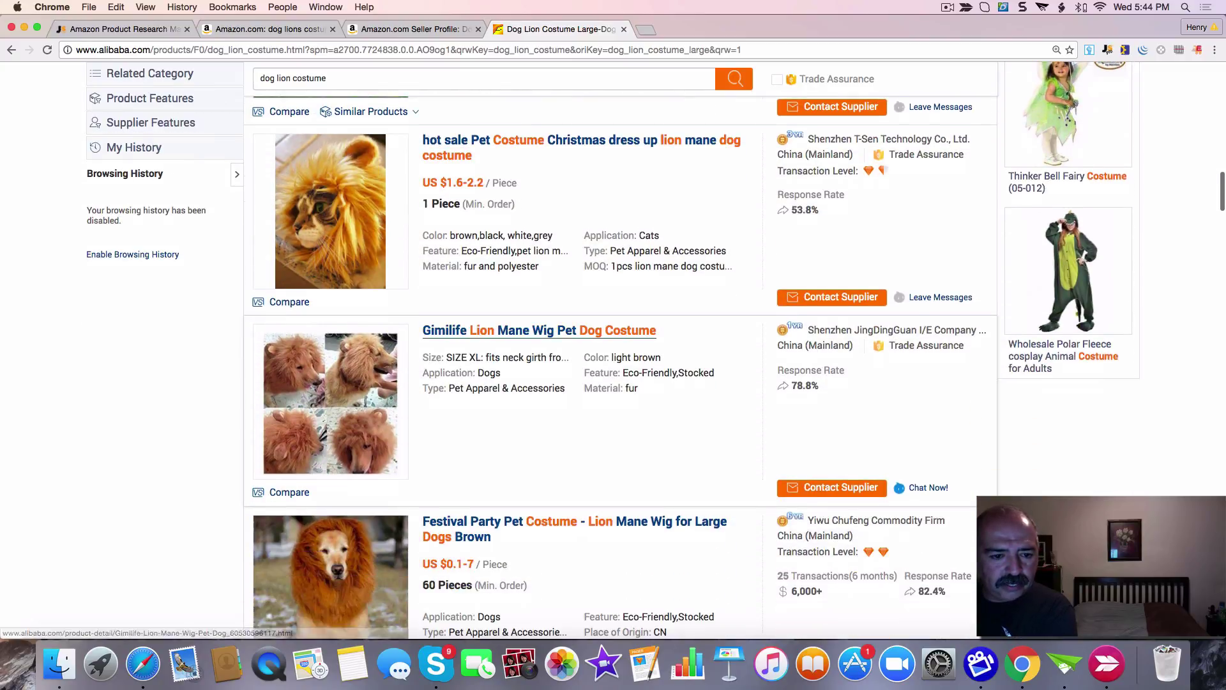
pyautogui.scroll(-1, 543, 329)
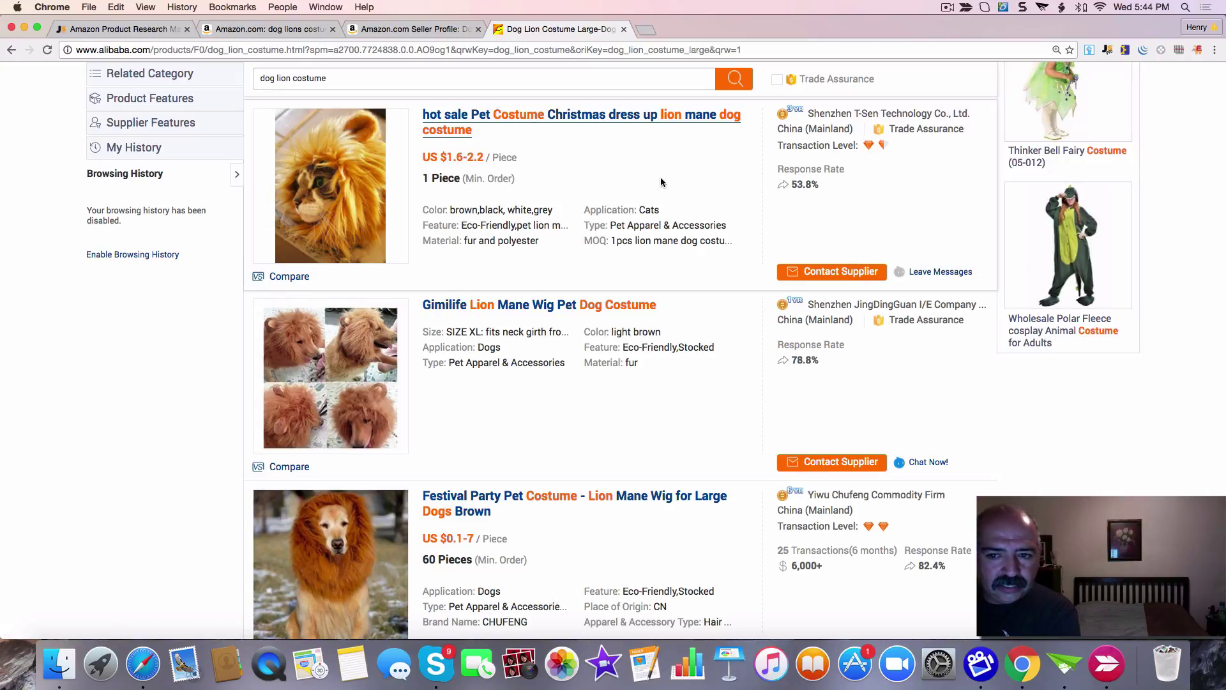
# Step: Keep browsing, reaching a pet lion mane wig with ears at US $0.8-1.6, 500-piece minimum
pyautogui.scroll(-3, 640, 224)
pyautogui.scroll(-12, 616, 208)
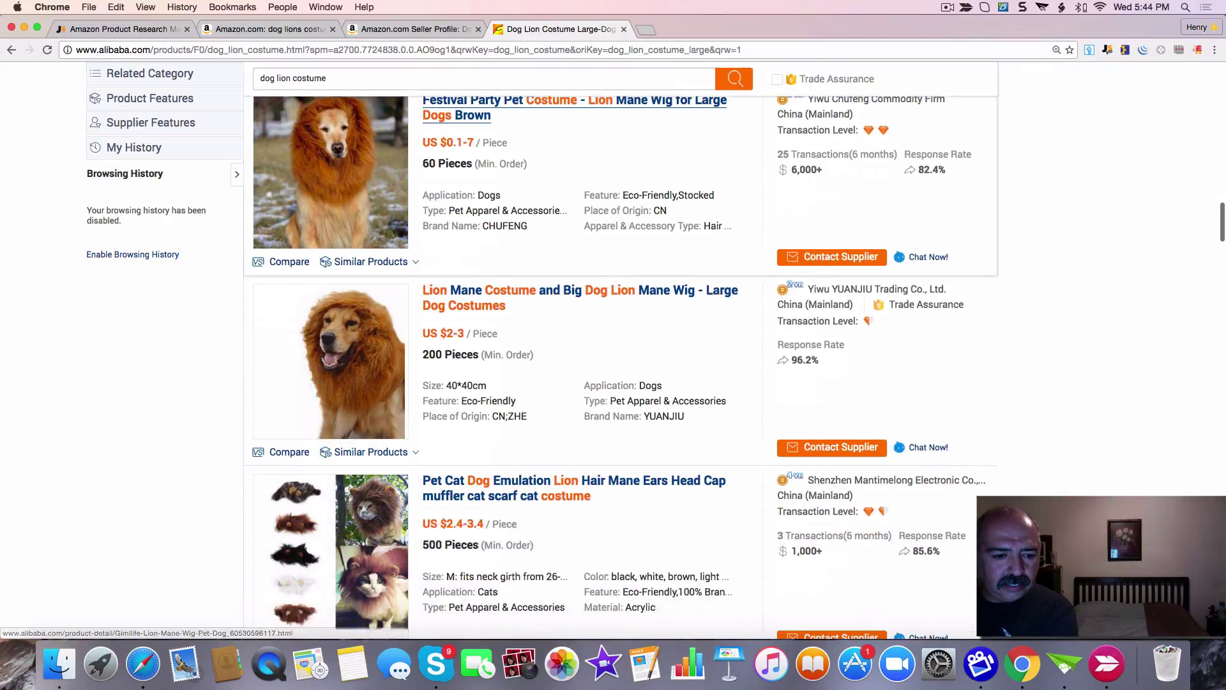
pyautogui.scroll(-10, 684, 300)
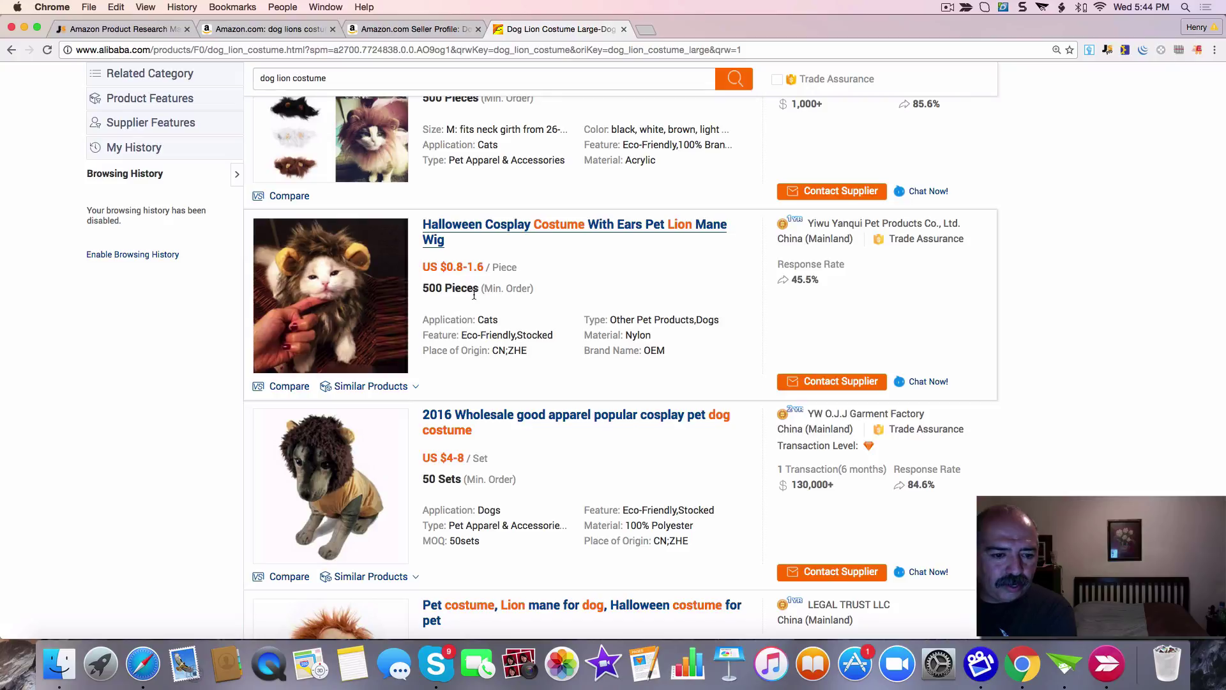
pyautogui.scroll(-2, 478, 299)
pyautogui.scroll(3, 465, 314)
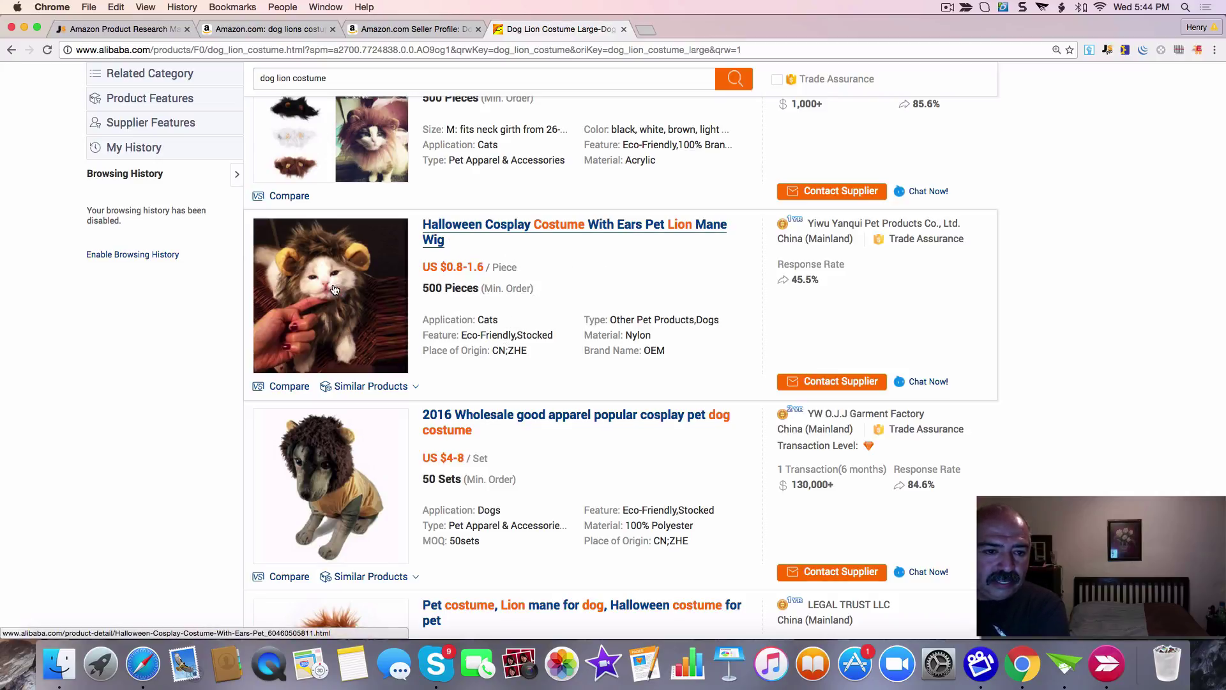
pyautogui.scroll(2, 333, 315)
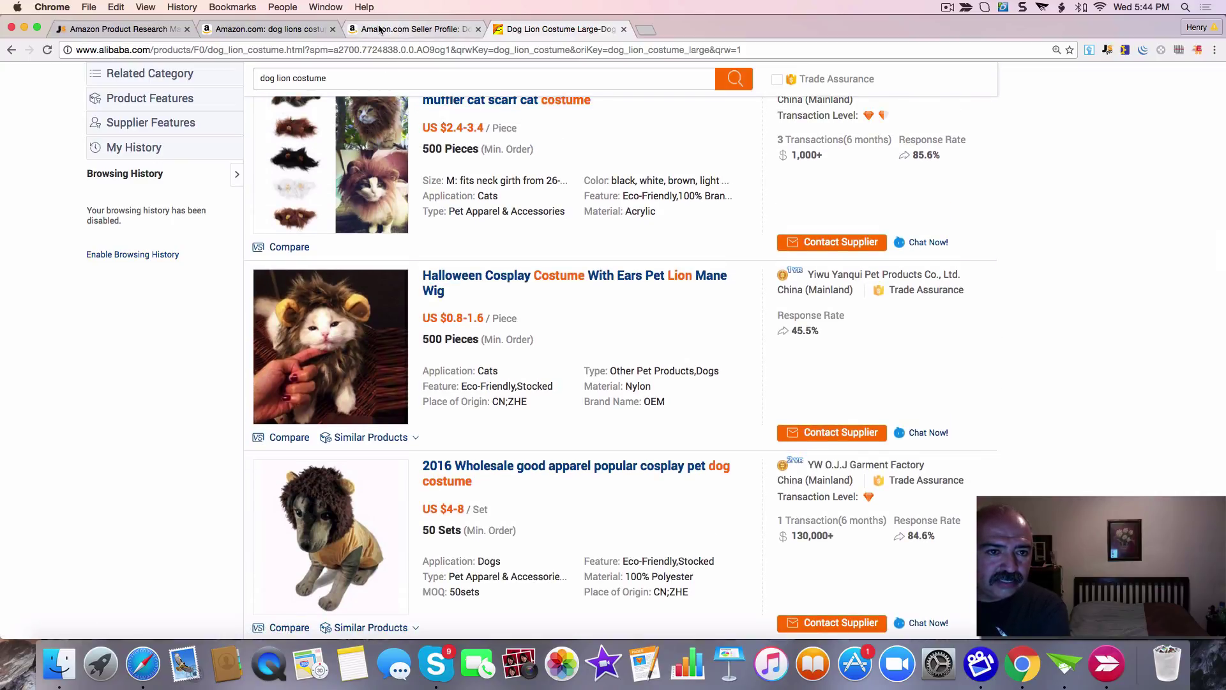
pyautogui.click(287, 29)
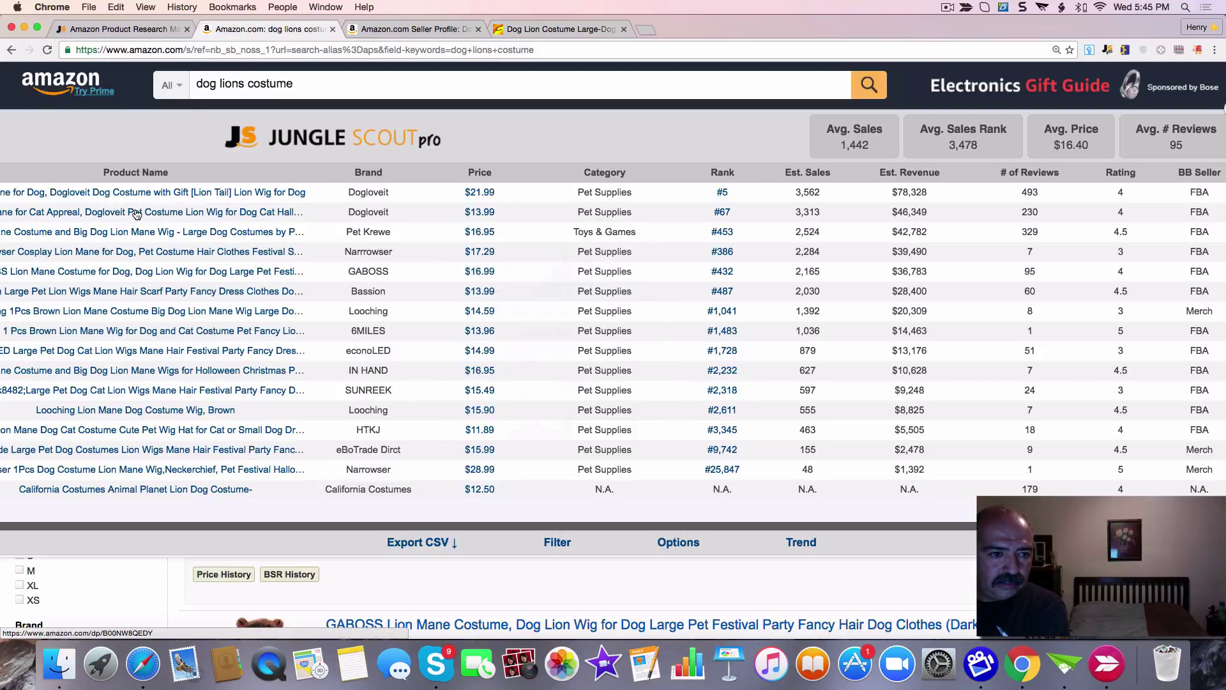
pyautogui.moveTo(136, 214)
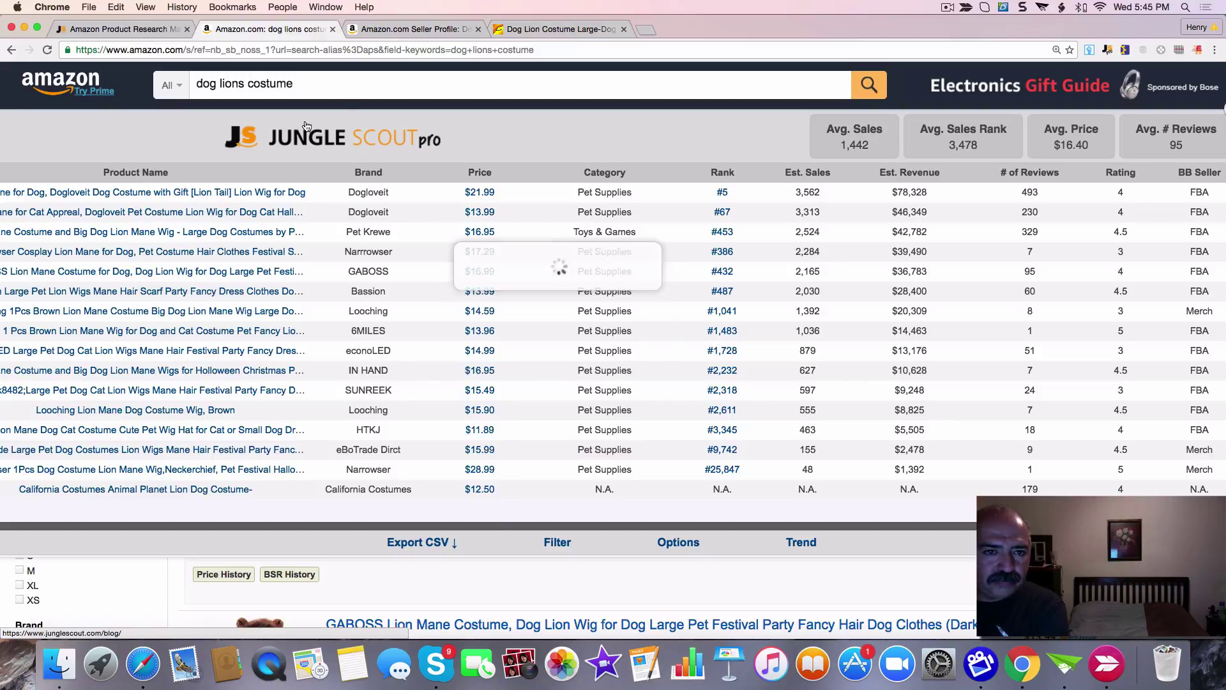
pyautogui.click(546, 31)
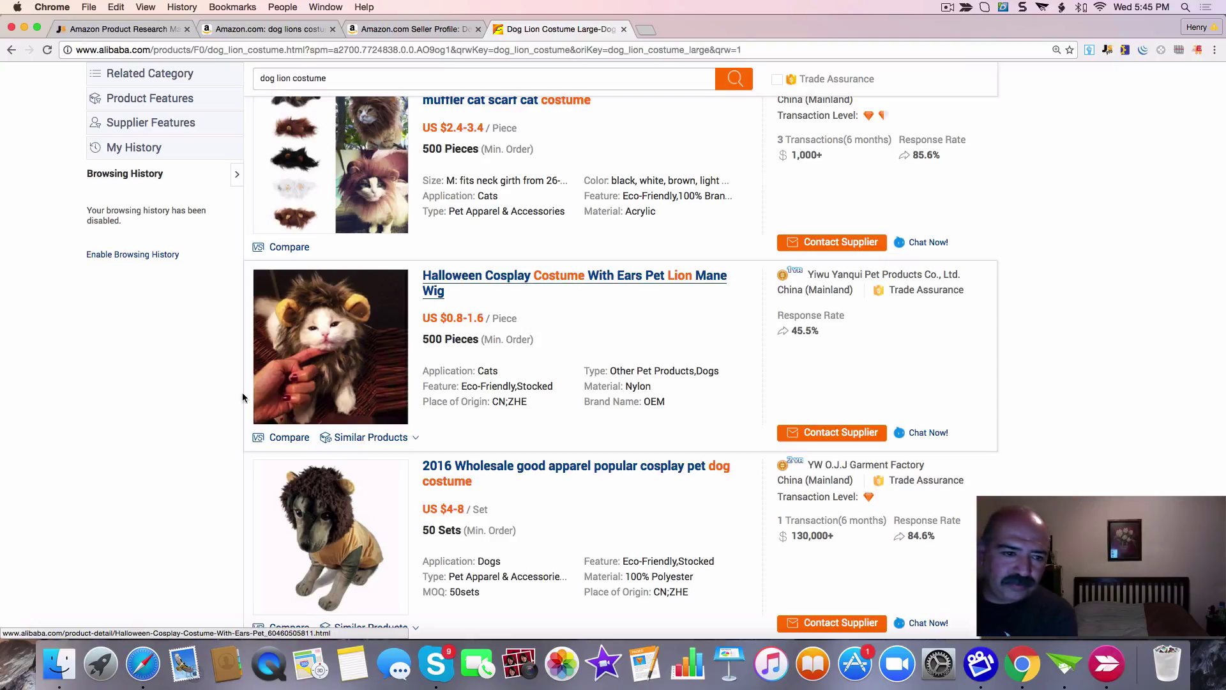
pyautogui.scroll(5, 170, 403)
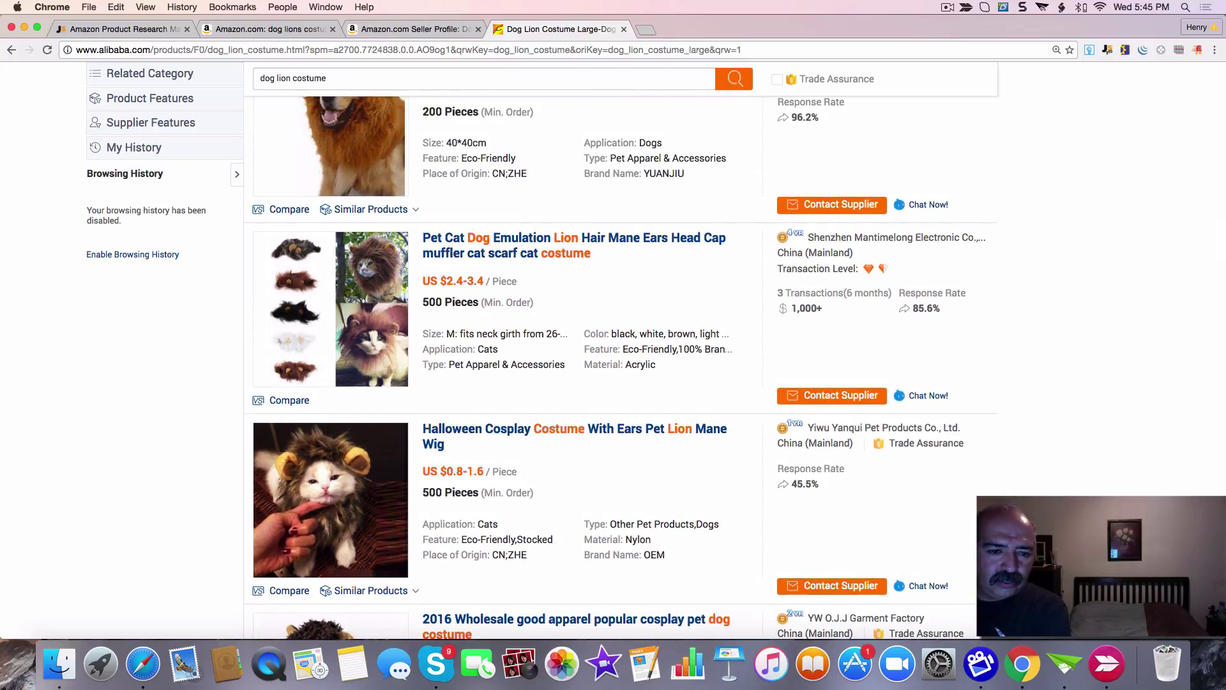
pyautogui.scroll(15, 160, 424)
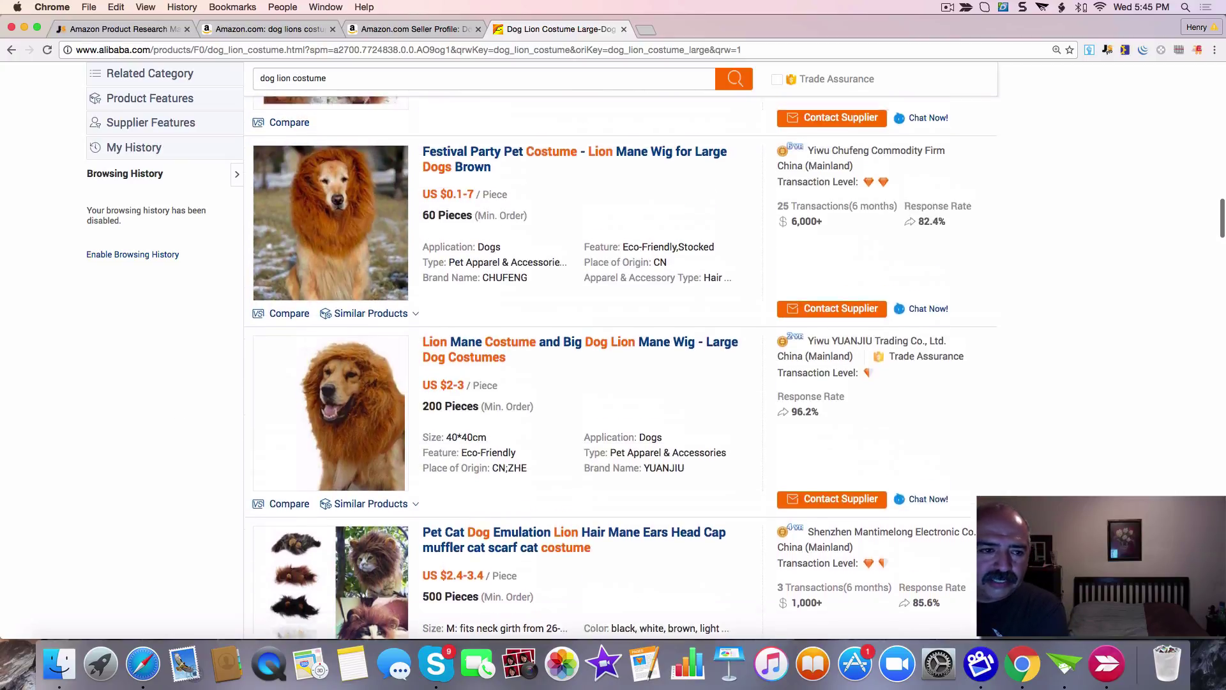
pyautogui.scroll(20, 692, 350)
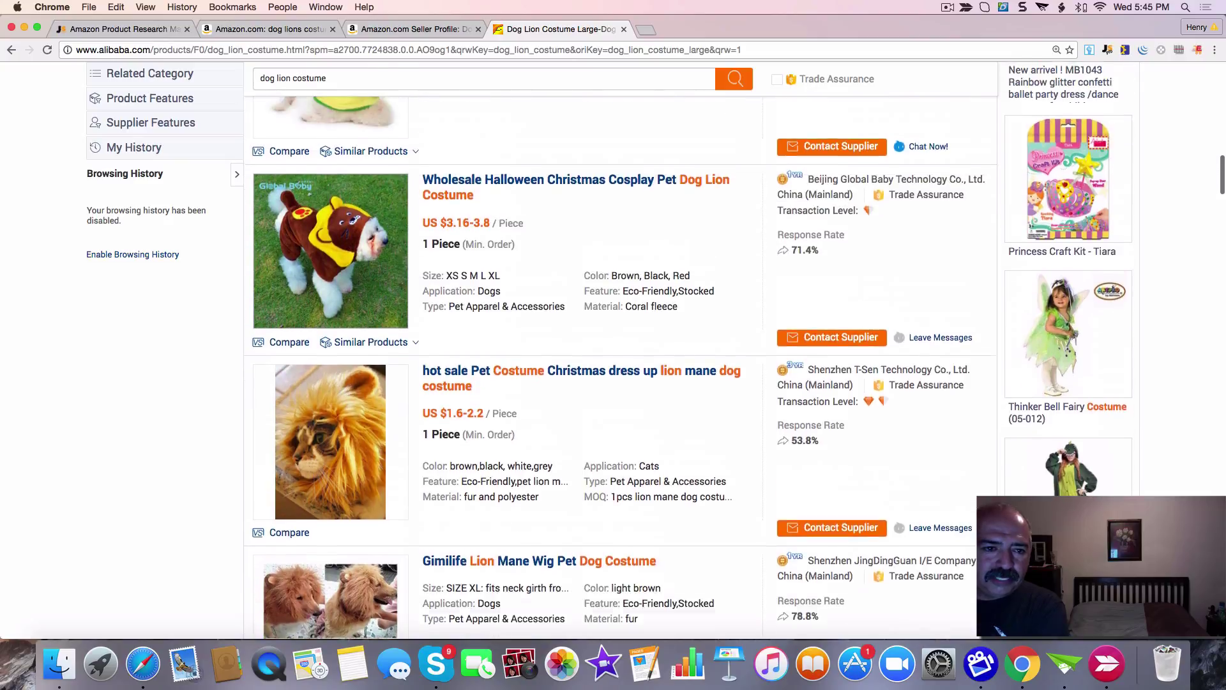
pyautogui.scroll(20, 118, 462)
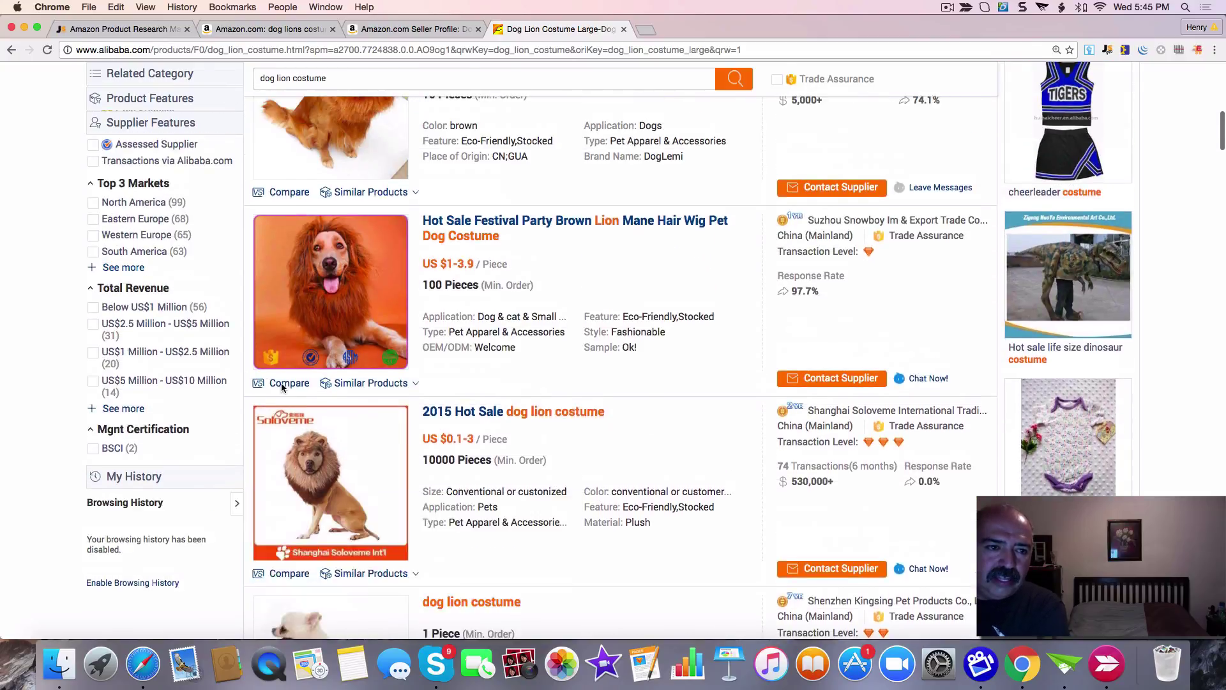
pyautogui.scroll(20, 559, 301)
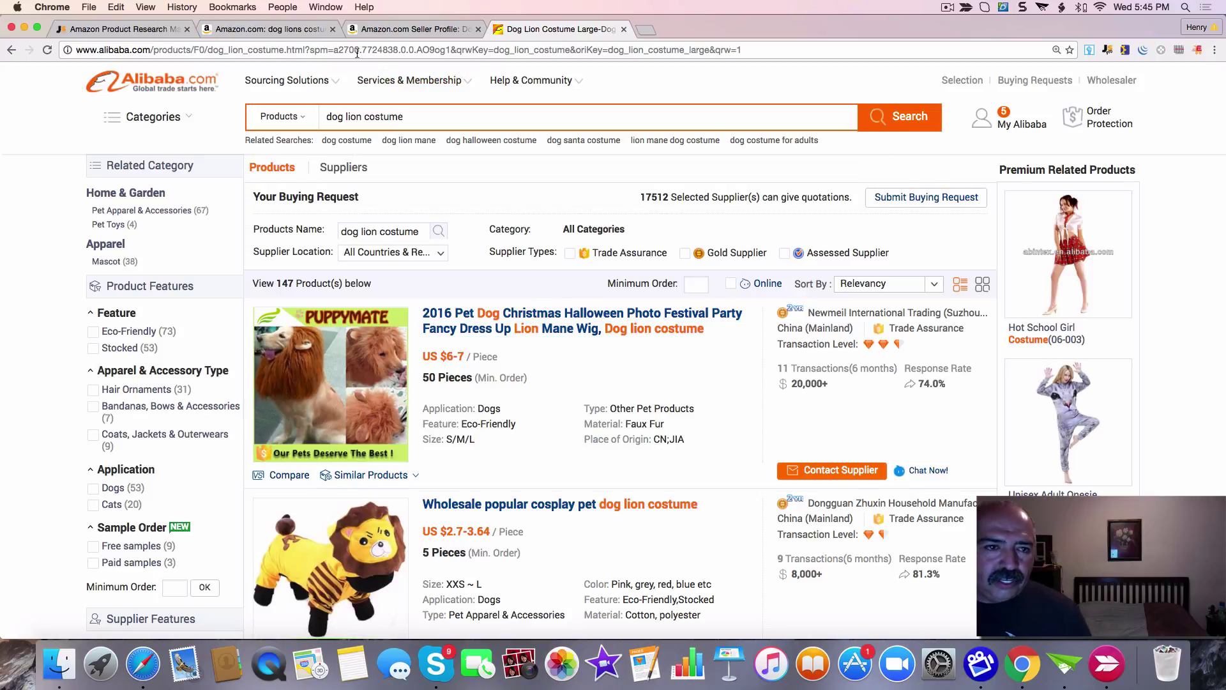
# Step: Return to the Amazon lion-mane sales table and preview images of the top two products
pyautogui.click(259, 30)
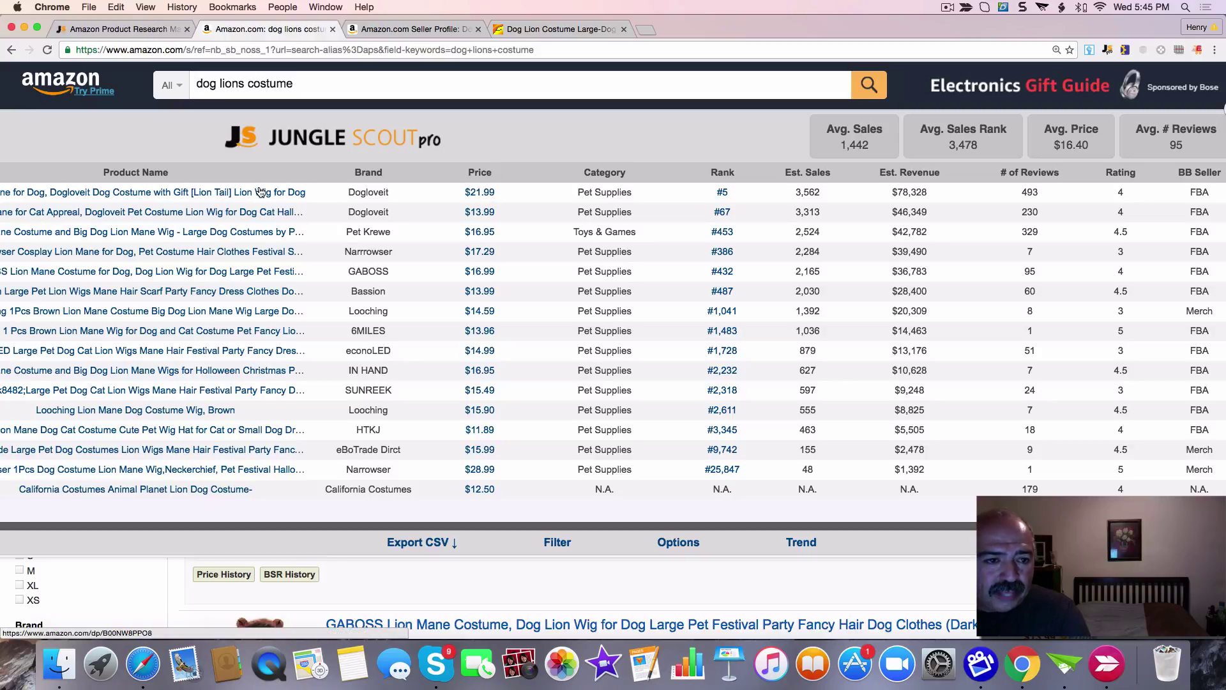
pyautogui.moveTo(208, 193)
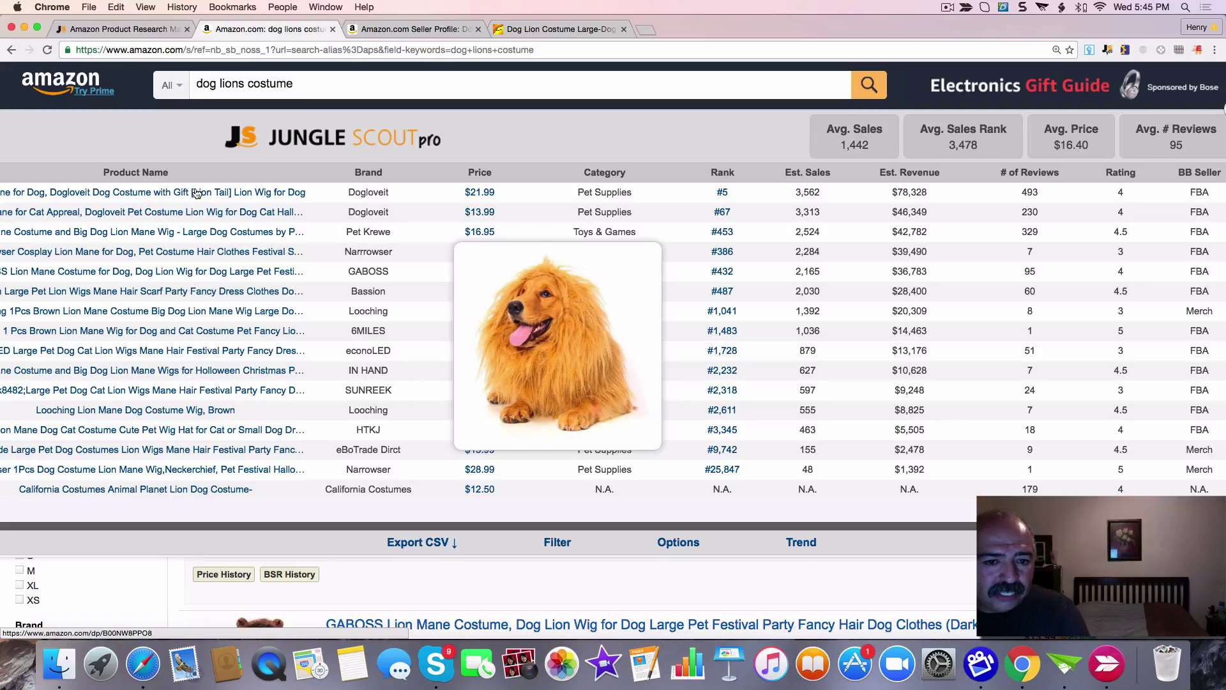
pyautogui.moveTo(183, 217)
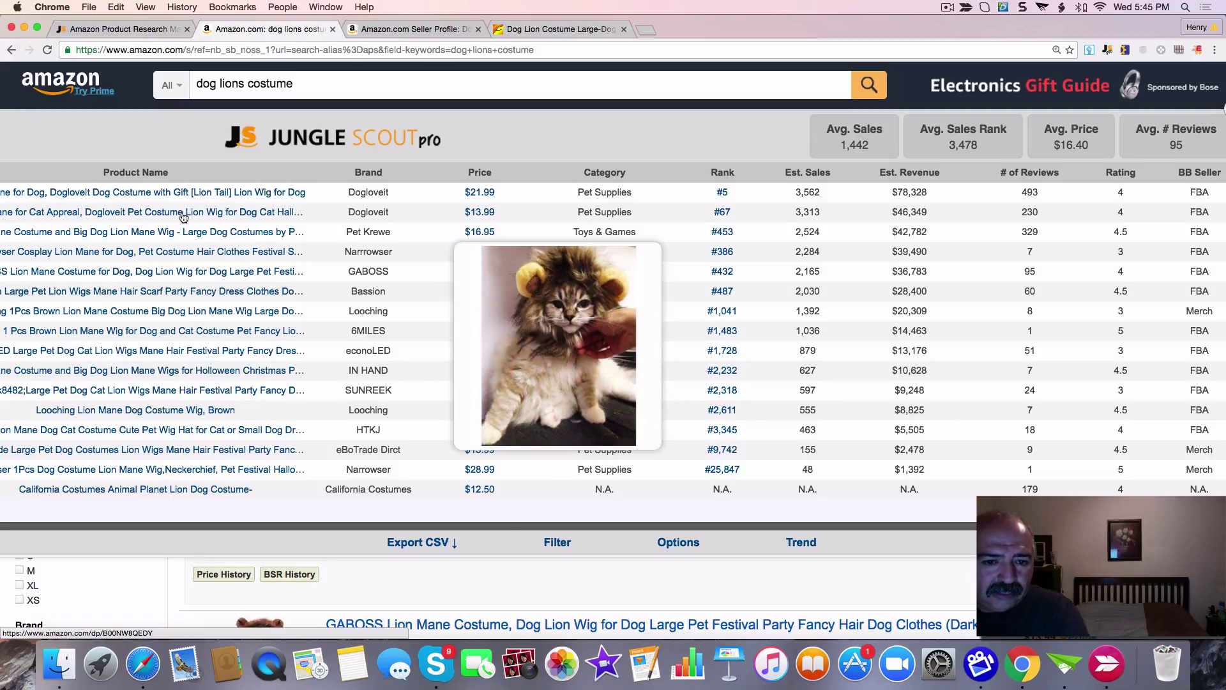